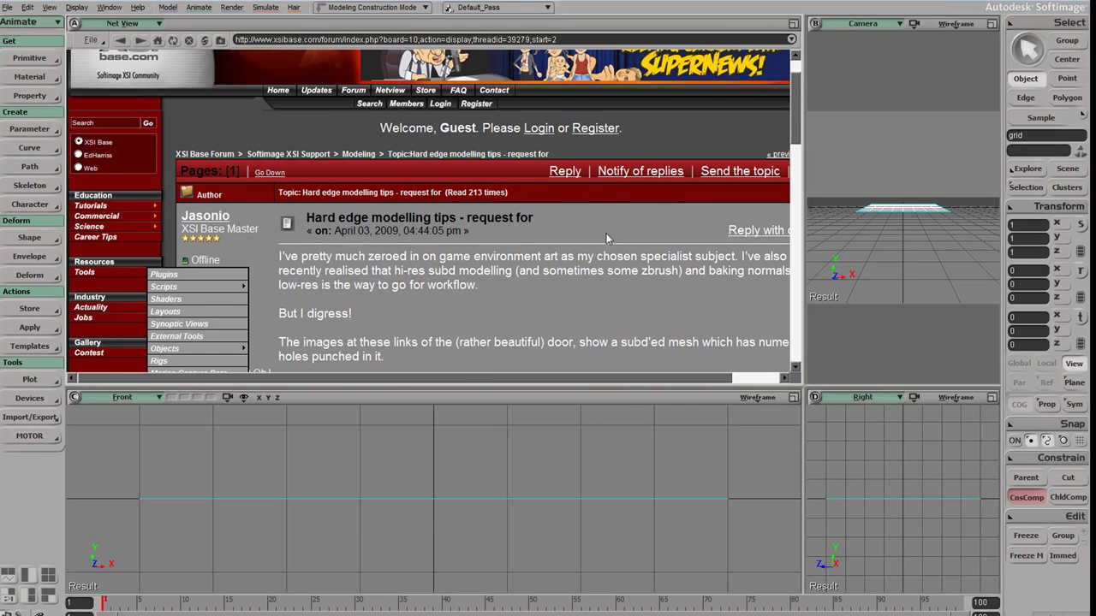
Step: Scroll through the forum thread on hard edge modelling and open the door wireframe reference image
scroll(462, 221, down, 3)
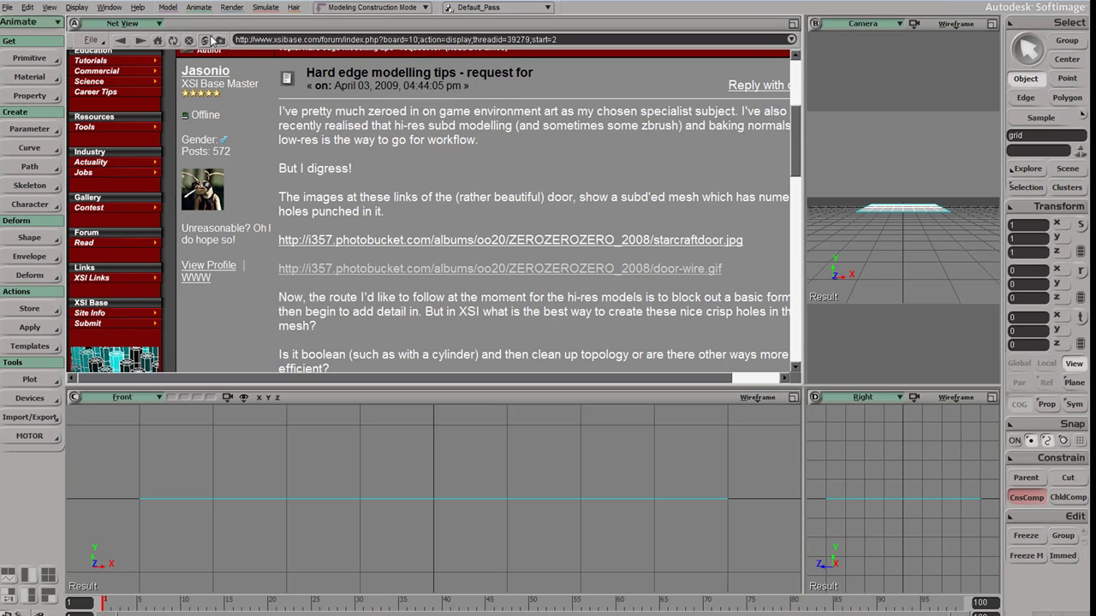
click(140, 40)
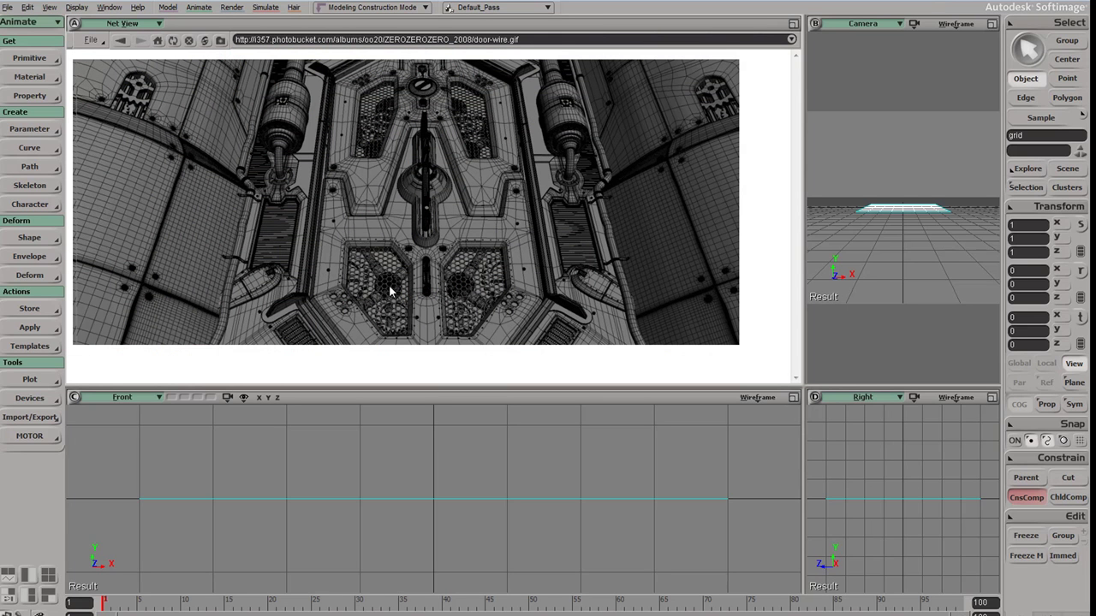
Step: Maximize the camera viewport and switch it to the User view, looking down on the grid
click(992, 25)
key(s)
right_drag(561, 233, 556, 303)
click(145, 24)
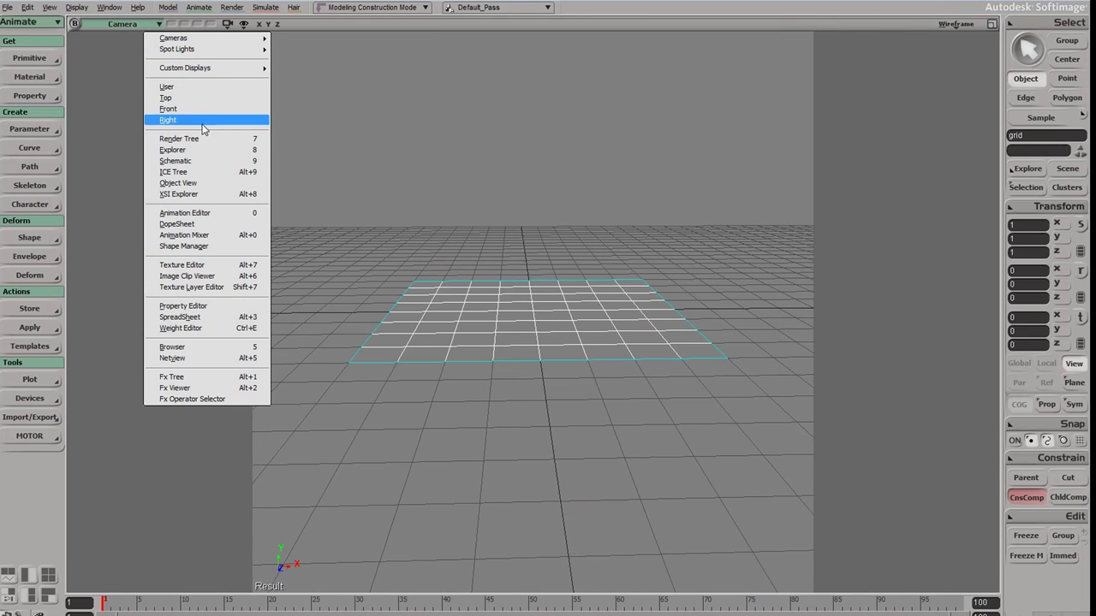
click(209, 87)
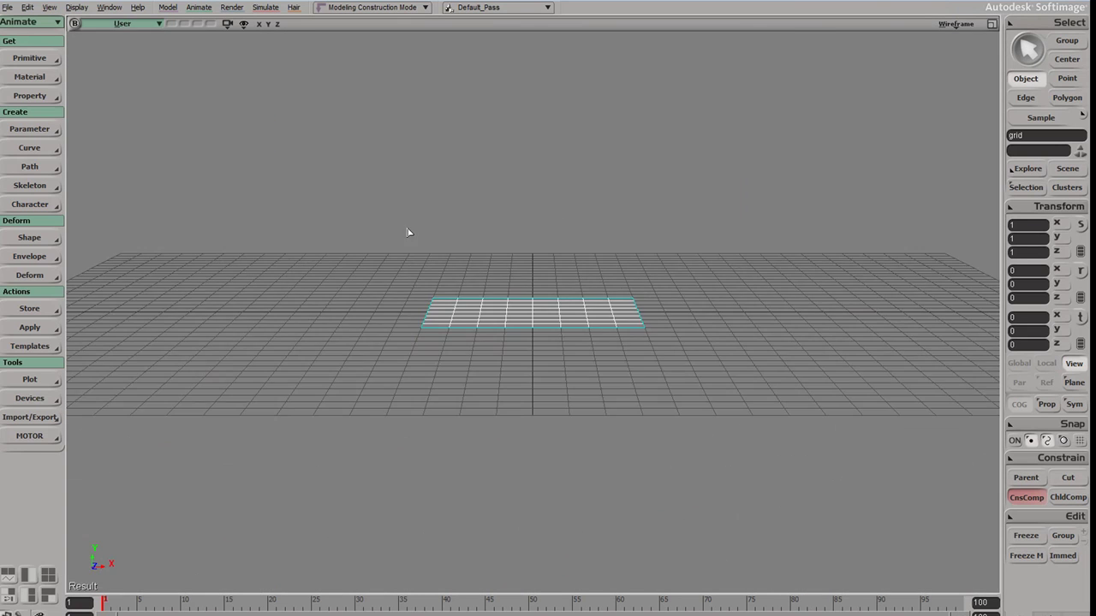
key(s)
right_drag(494, 282, 565, 269)
scroll(565, 268, up, 3)
Step: Extrude the grid's centre point into a small diamond and raise the mesh's subdivision level
key(t)
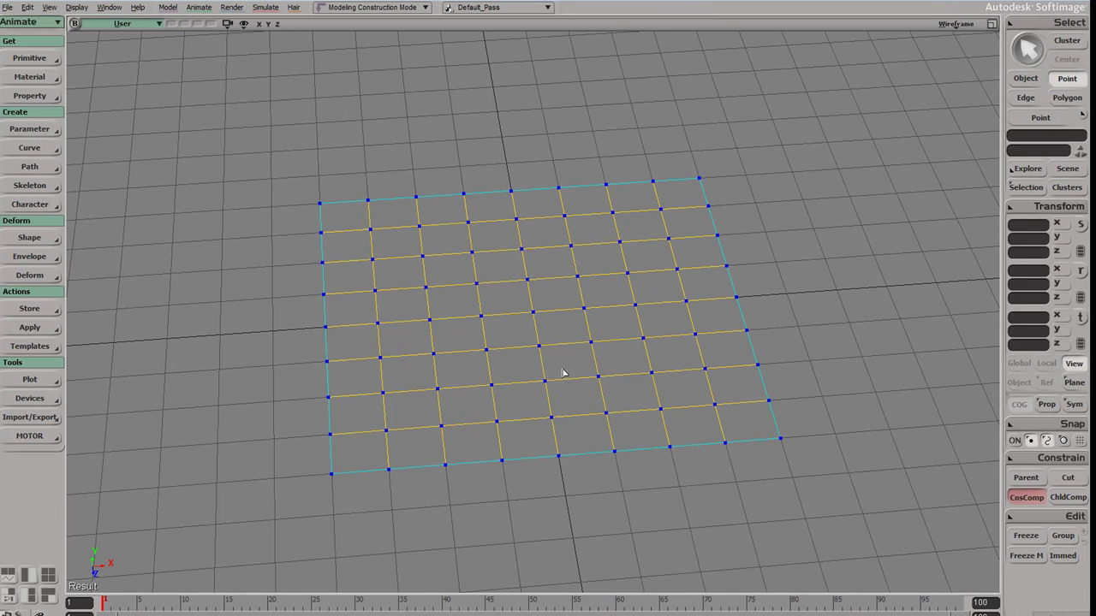
click(533, 314)
scroll(557, 308, up, 4)
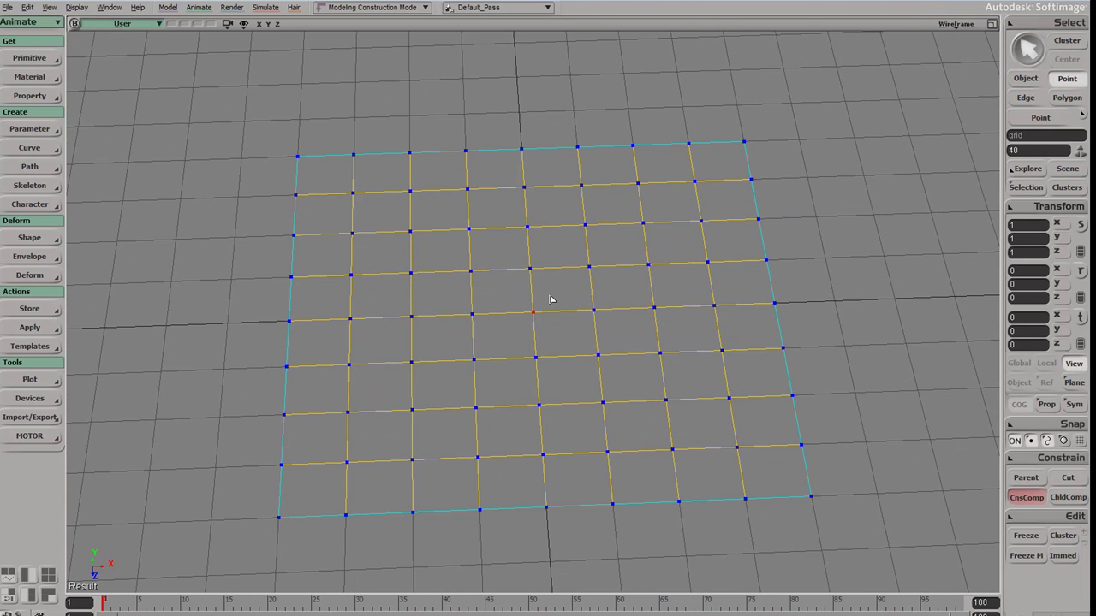
scroll(554, 330, up, 3)
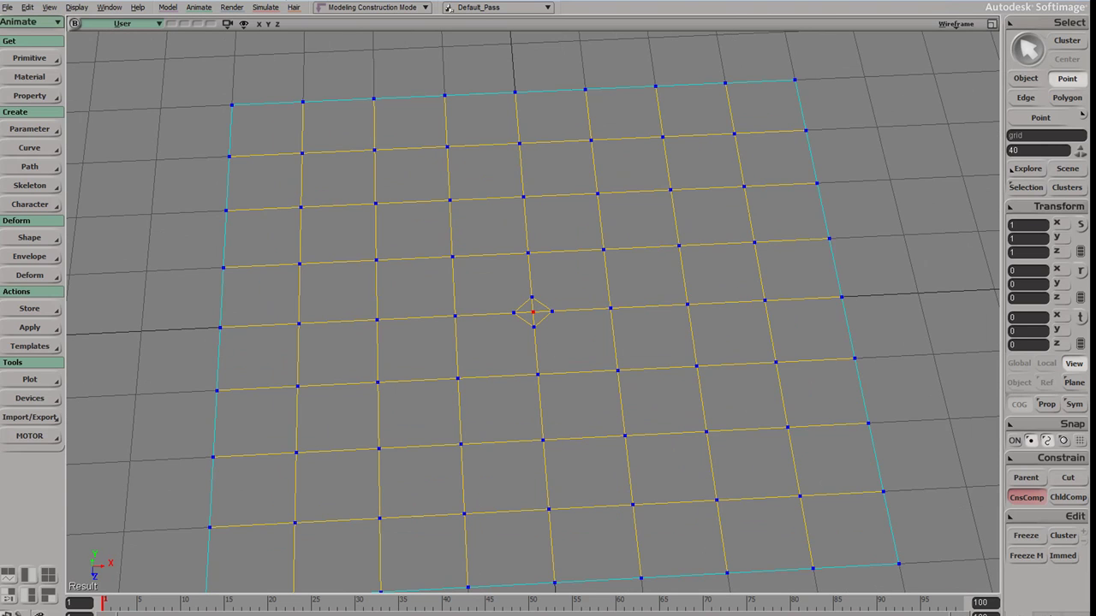
key(KP_Add)
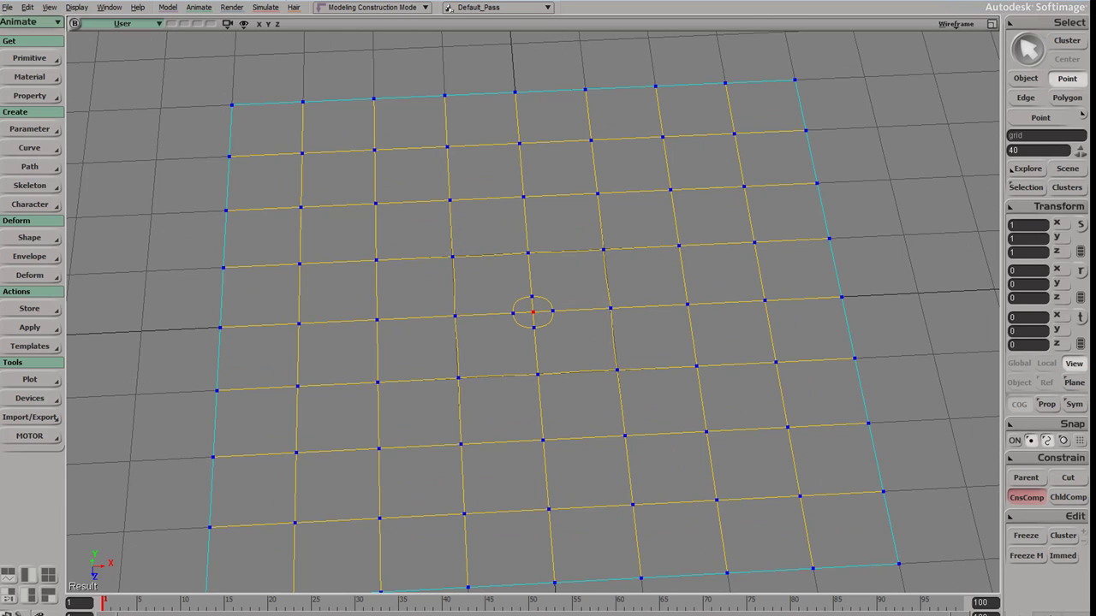
Step: Select the four polygons inside the circle at the grid's centre and delete them to open a hole
right_drag(596, 299, 491, 201)
middle_drag(491, 200, 545, 249)
key(u)
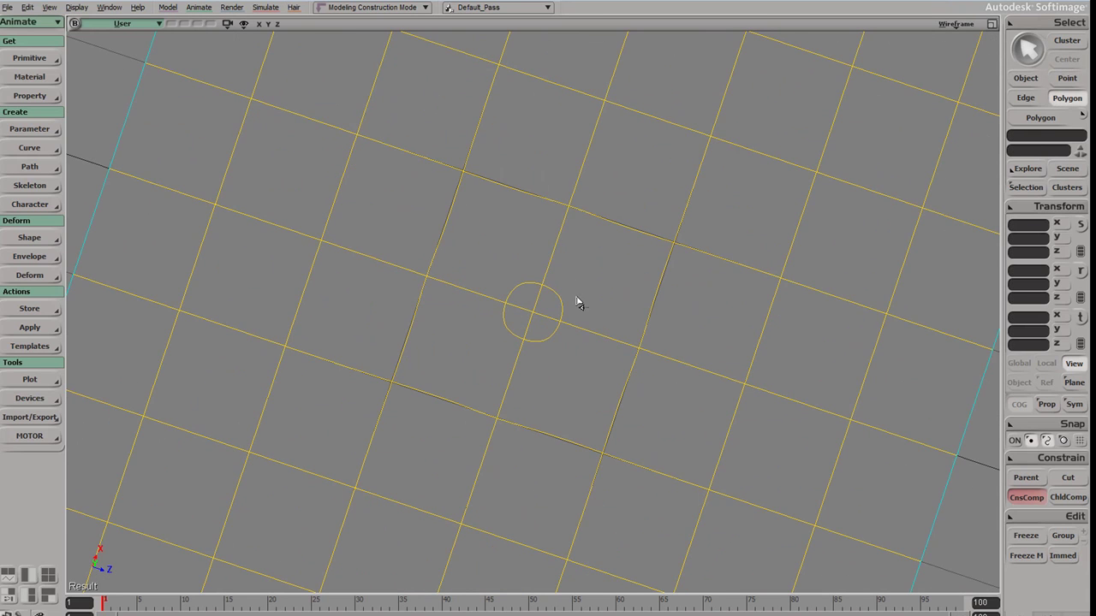
drag(556, 300, 536, 308)
click(540, 318)
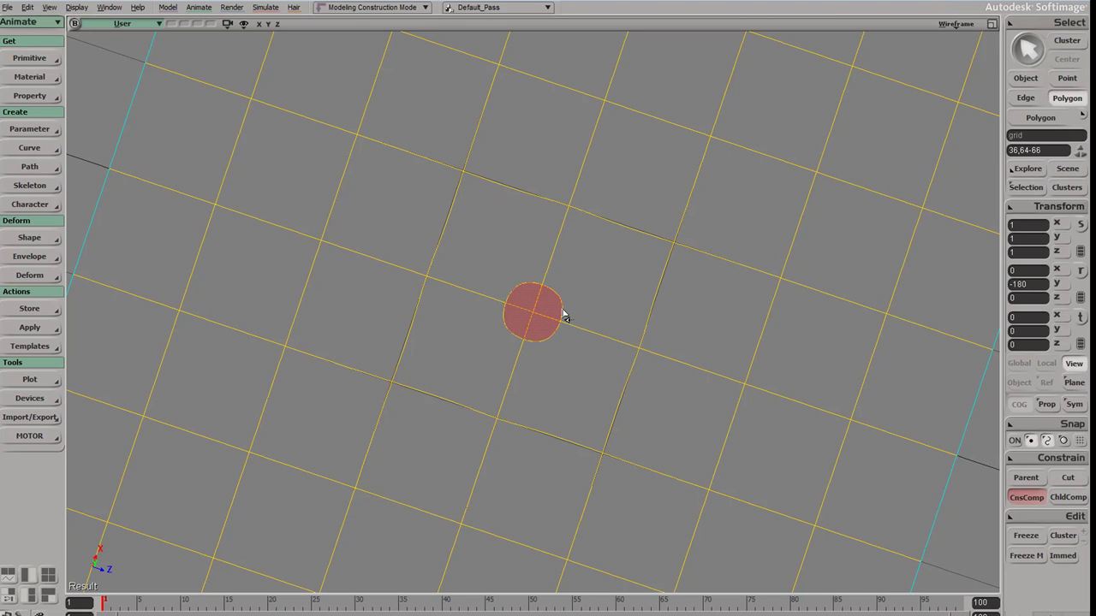
key(Delete)
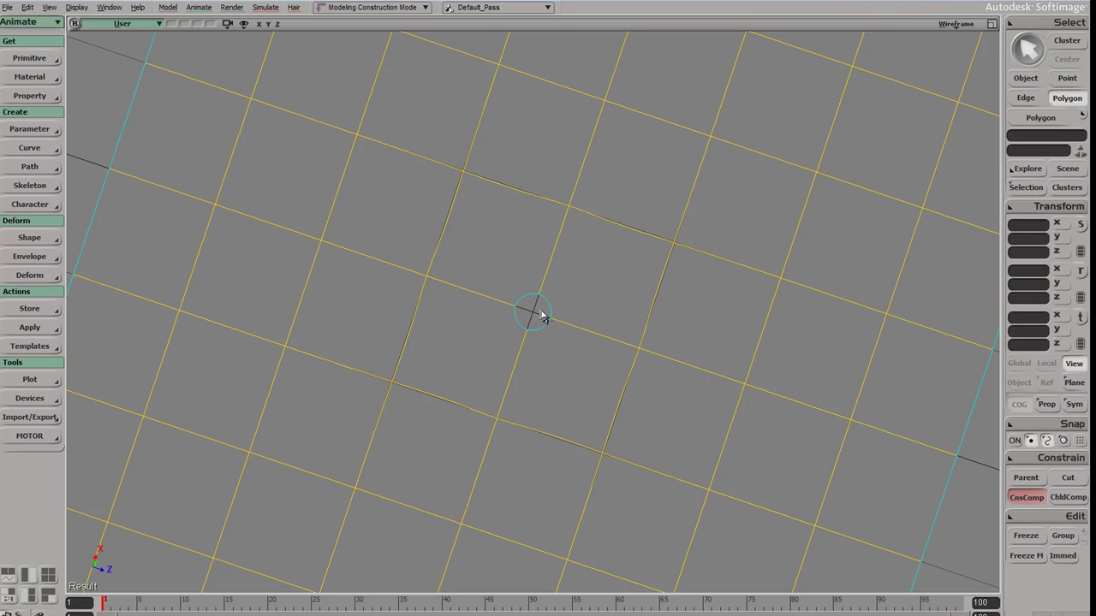
key(s)
right_drag(514, 368, 536, 342)
drag(536, 341, 552, 300)
mouse_move(552, 300)
middle_down()
mouse_move(551, 384)
mouse_move(565, 294)
middle_up()
Step: Undo the hole, the subdivision and the centre point extrusion on the grid
key(ctrl+z)
key(ctrl+z)
key(ctrl+z)
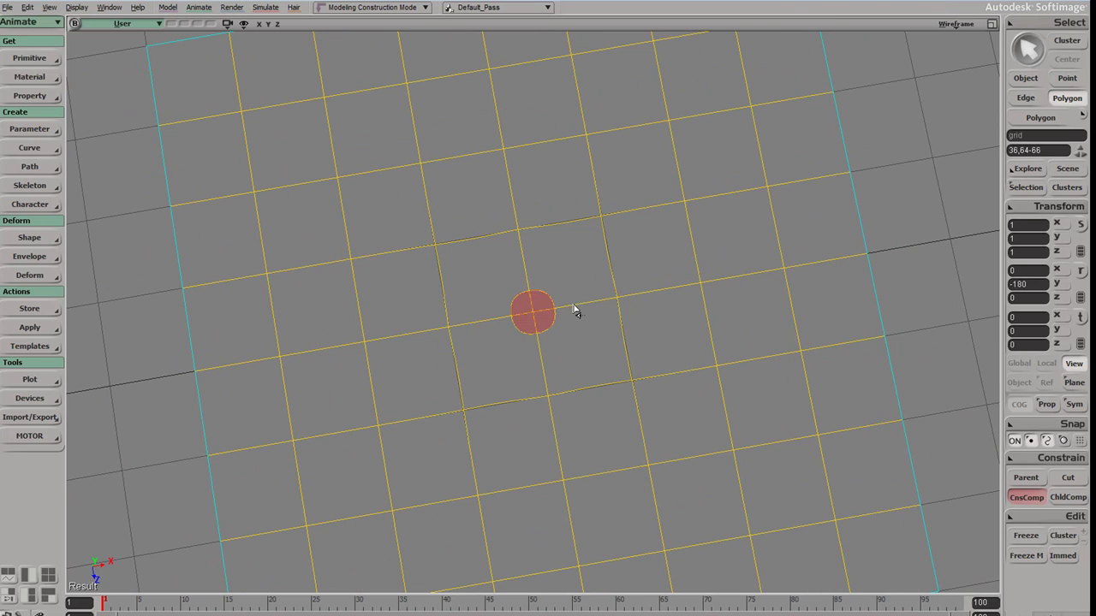
key(t)
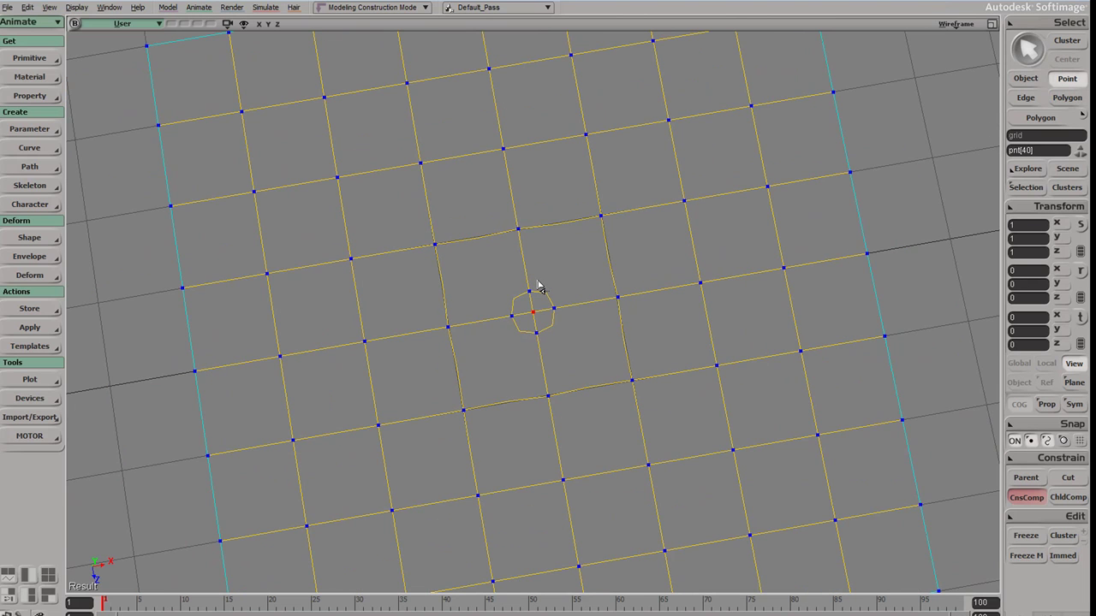
drag(568, 313, 588, 294)
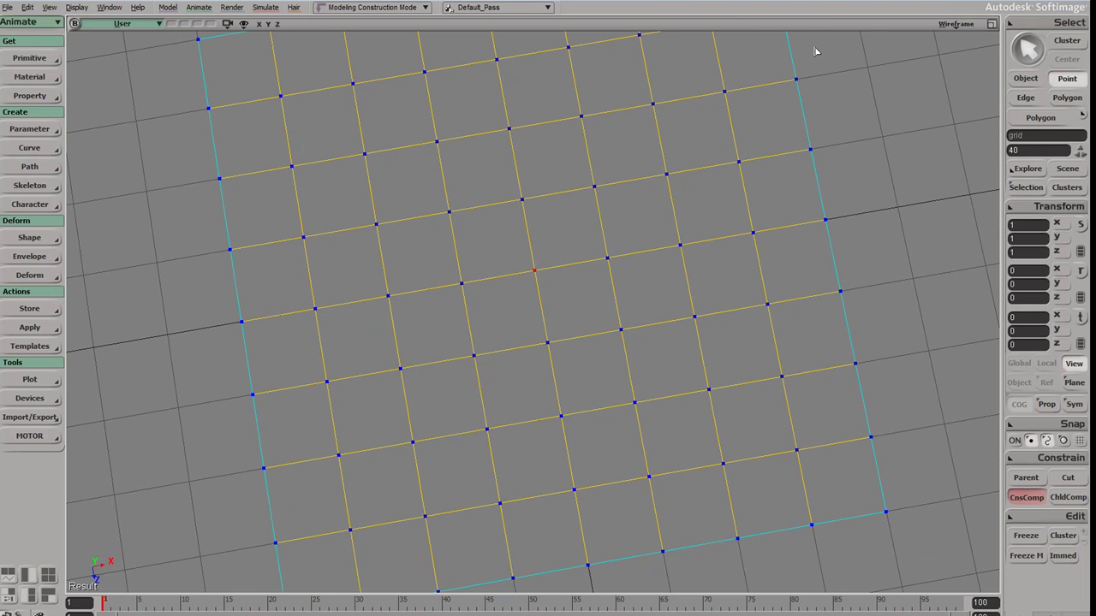
Step: Check the door reference, extrude five staggered points around the grid's centre into diamonds, and raise the subdivision by two levels
click(992, 24)
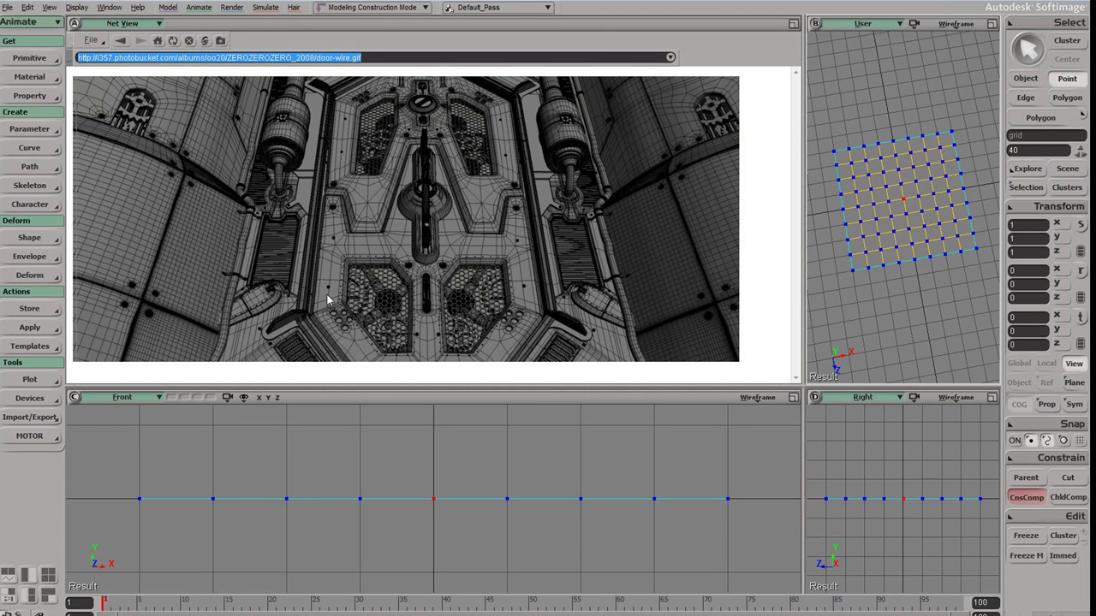
click(992, 24)
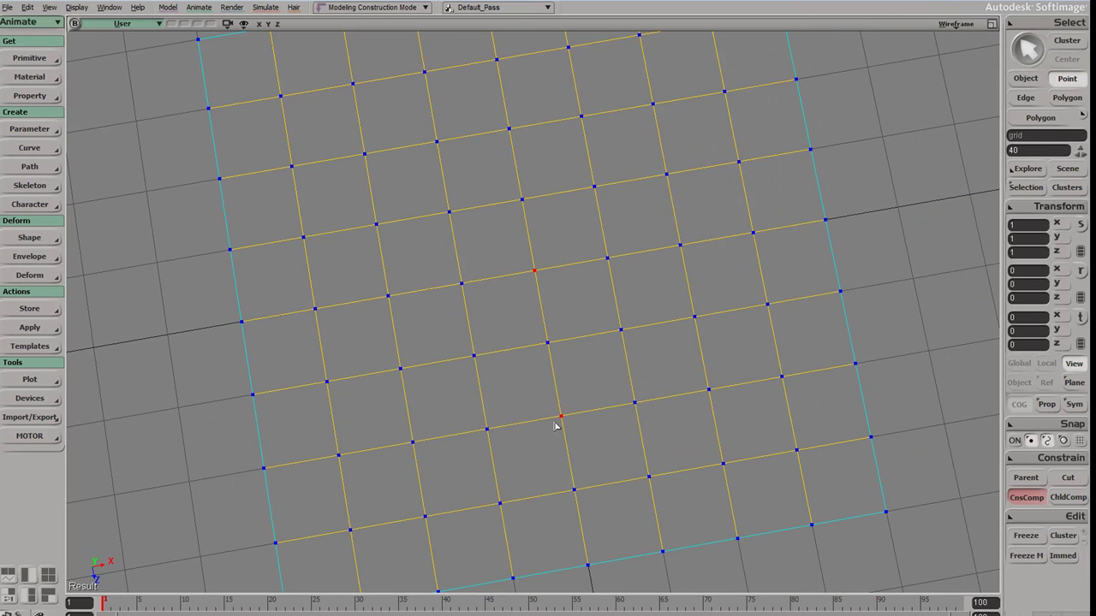
shift+drag(539, 190, 493, 223)
ctrl+drag(509, 185, 531, 225)
shift+click(621, 329)
shift+click(594, 186)
key(ctrl+d)
key(s)
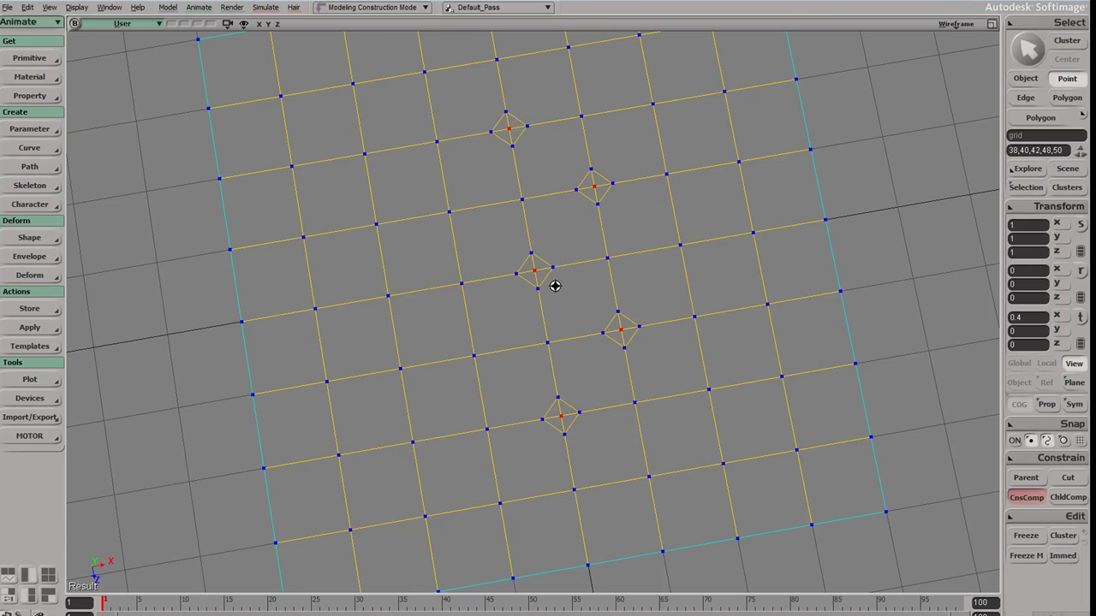
mouse_move(555, 286)
right_down()
mouse_move(571, 282)
mouse_move(571, 299)
right_up()
key(KP_Add)
key(KP_Add)
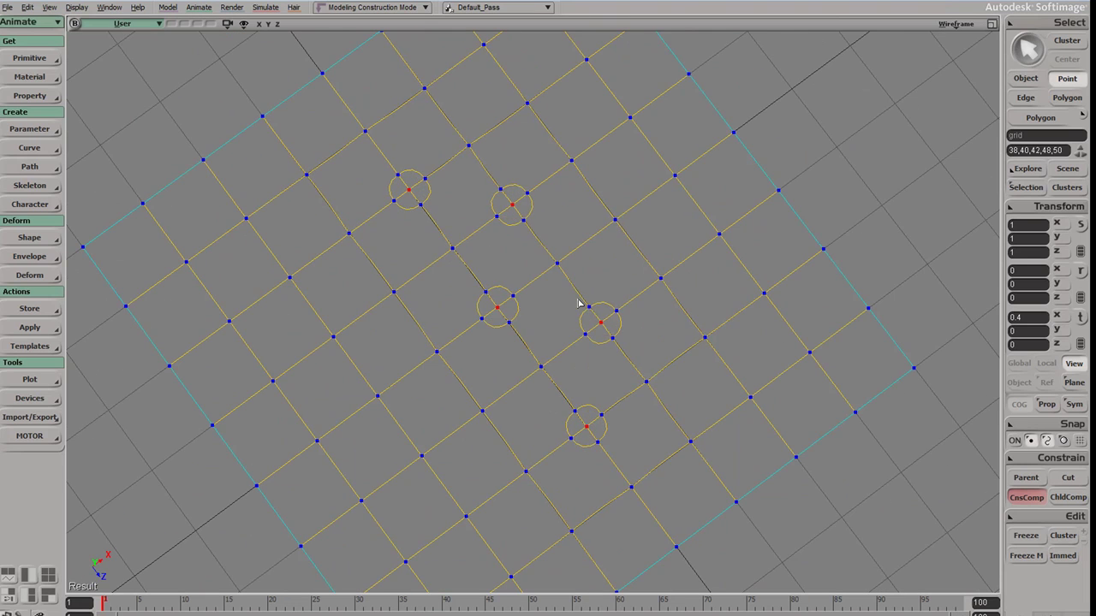
drag(568, 274, 600, 262)
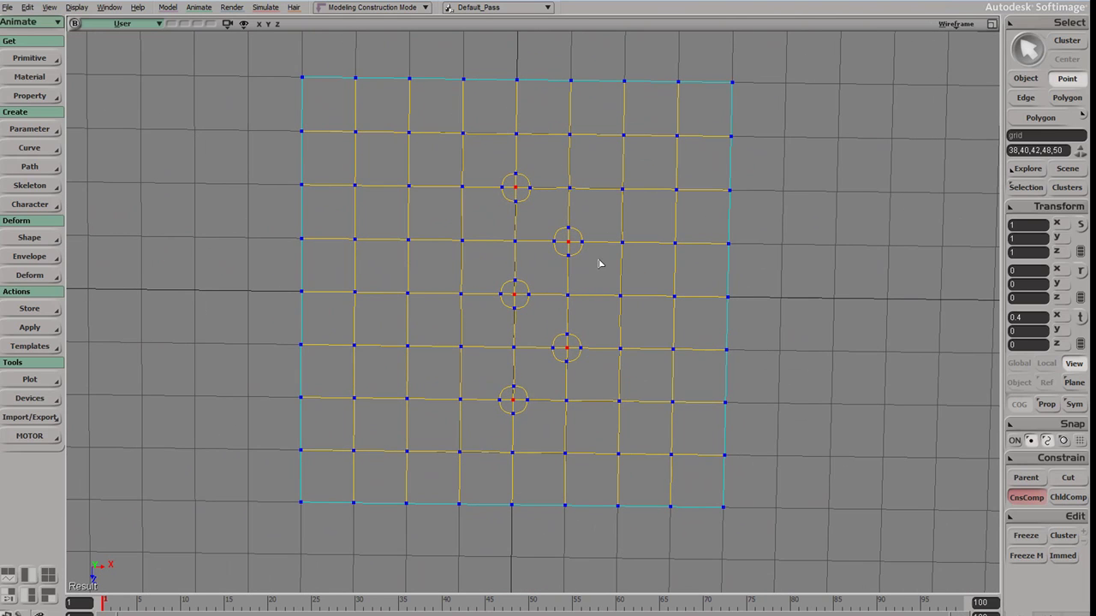
Step: Undo the subdivision, the five-point extrusion and the point selection
key(ctrl+z)
key(ctrl+z)
key(ctrl+z)
key(ctrl+z)
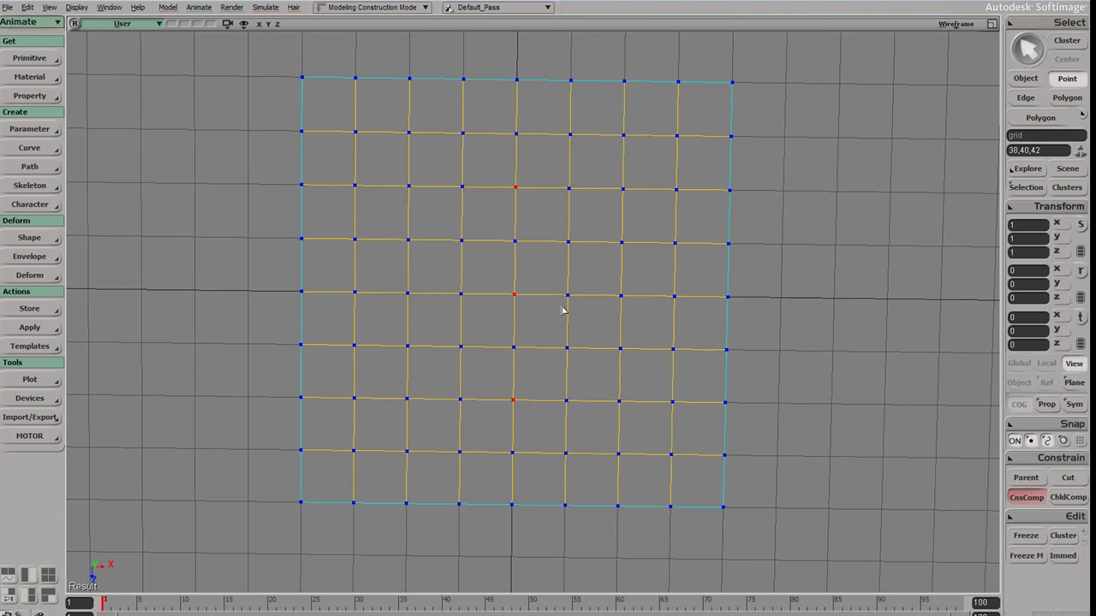
key(ctrl+z)
Step: Switch the maximized viewport to the Top view, showing the whole grid
drag(542, 325, 556, 272)
click(151, 25)
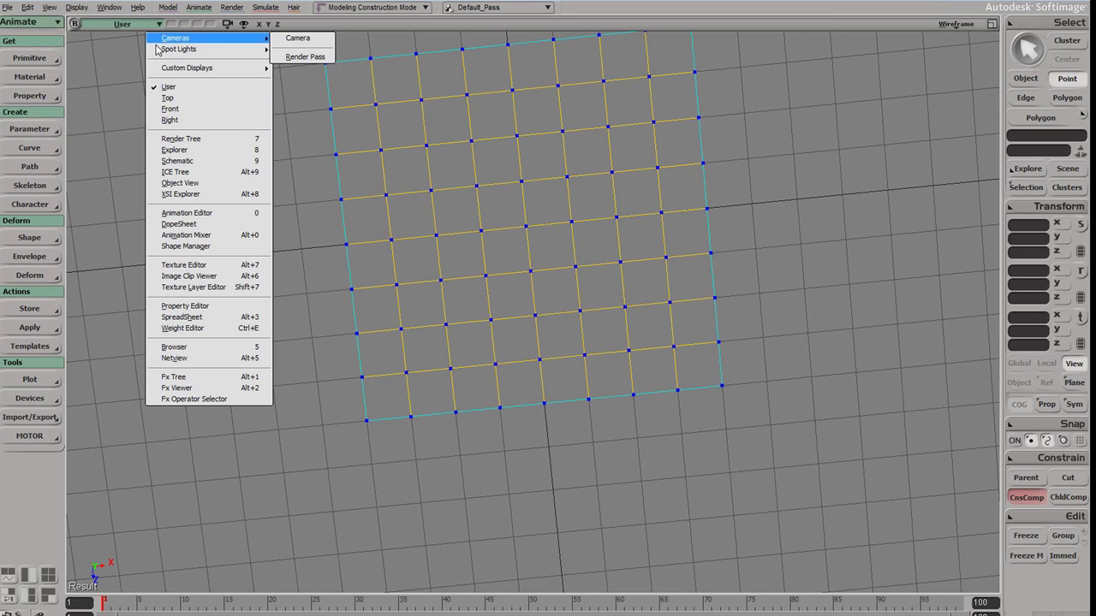
click(184, 99)
scroll(509, 318, down, 3)
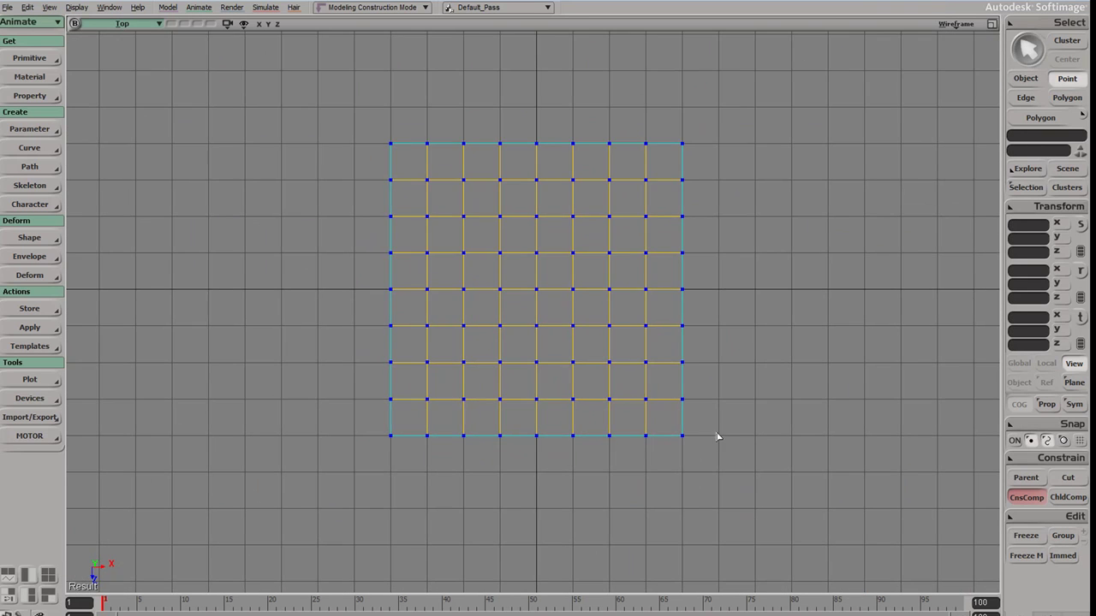
Step: Select the grid's points in a checkerboard pattern, taking every second row and toggling every second column
drag(718, 425, 333, 467)
shift+drag(702, 351, 349, 397)
shift+drag(360, 280, 728, 304)
shift+drag(696, 211, 348, 237)
shift+drag(354, 137, 727, 163)
key(ctrl)
ctrl+drag(442, 137, 416, 502)
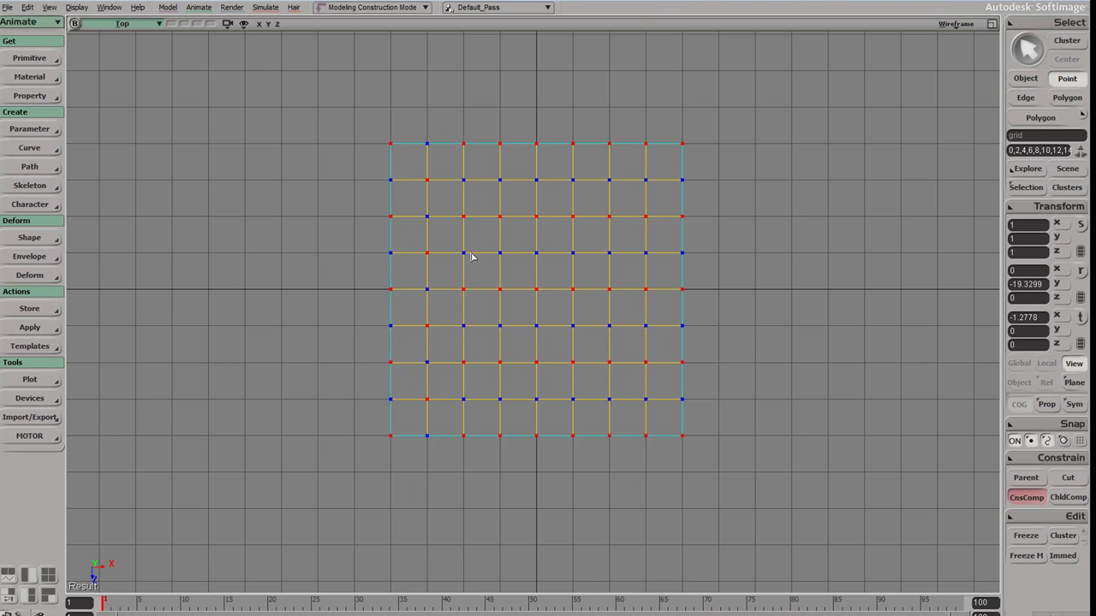
ctrl+drag(527, 126, 485, 464)
ctrl+drag(586, 125, 565, 472)
ctrl+drag(659, 178, 620, 490)
Step: Extrude the checkerboard of selected points into small diamonds across the whole grid
key(ctrl+d)
key(s)
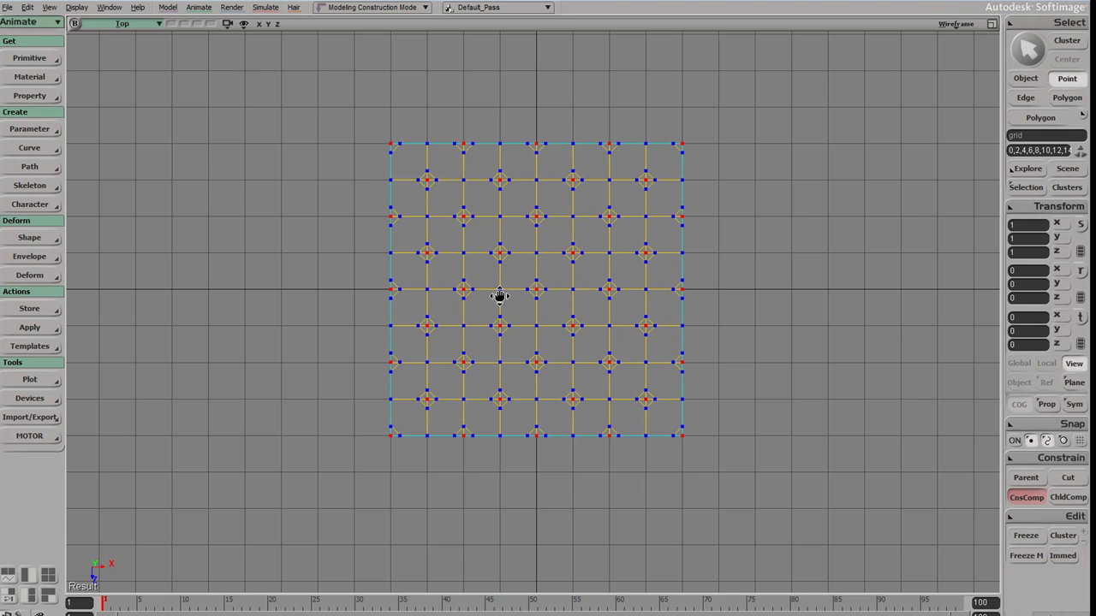
drag(500, 296, 510, 235)
middle_drag(509, 235, 633, 182)
drag(634, 181, 572, 267)
middle_drag(572, 268, 470, 293)
key(s)
drag(431, 283, 428, 268)
scroll(427, 268, up, 2)
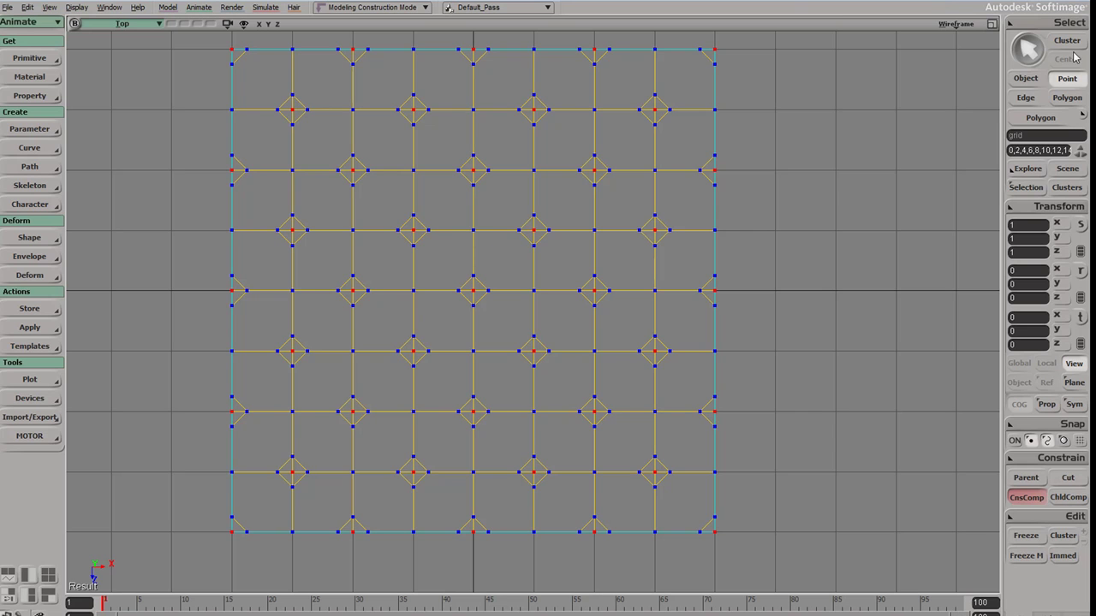
Step: Convert the point selection to the adjacent polygons so that all the diamonds are selected
click(1065, 22)
mouse_move(942, 83)
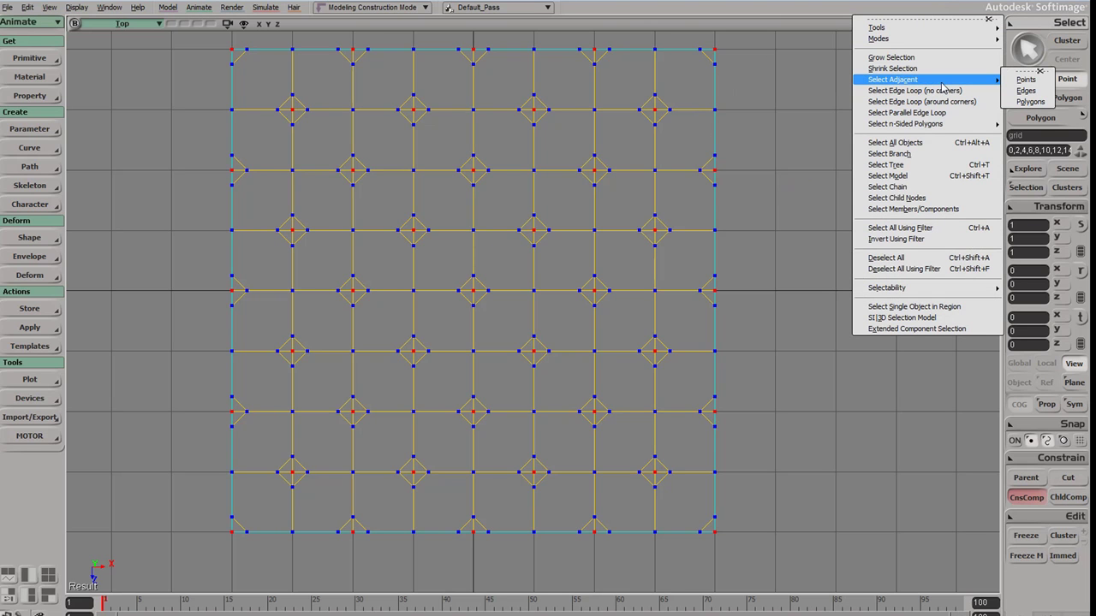
click(1030, 101)
scroll(433, 293, down, 1)
middle_drag(433, 294, 485, 263)
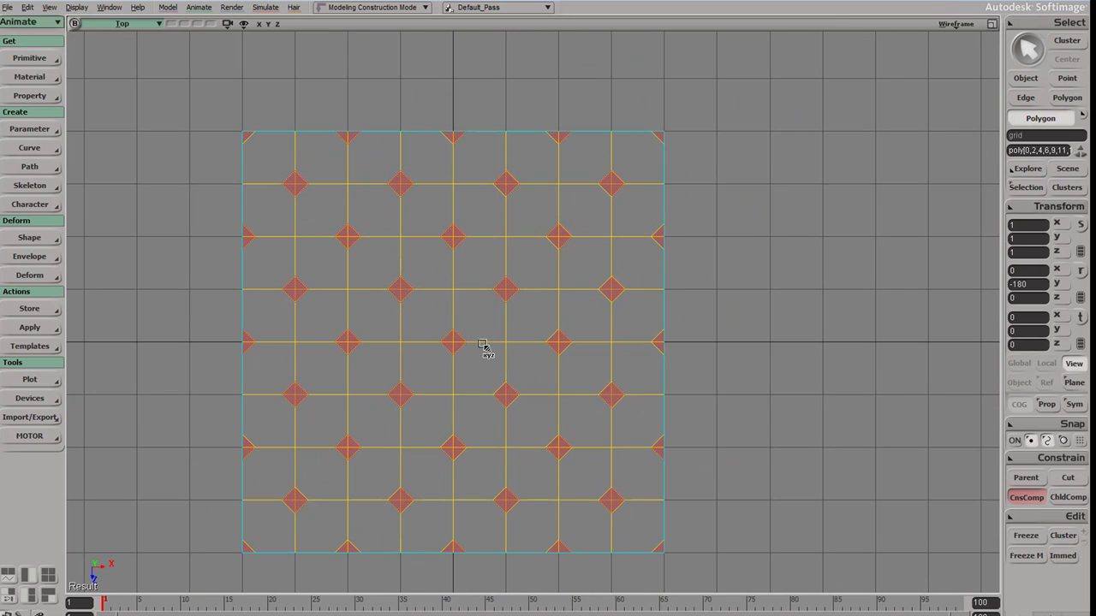
Step: Scale the selected diamond polygons up locally on all axes until only narrow strips remain between them
key(x)
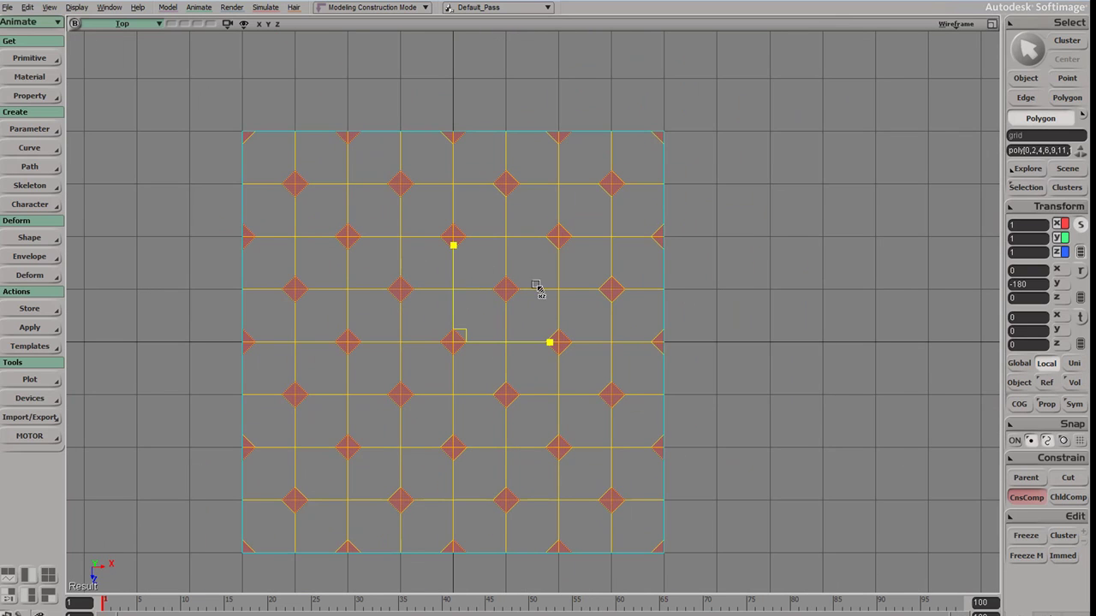
drag(538, 286, 1064, 266)
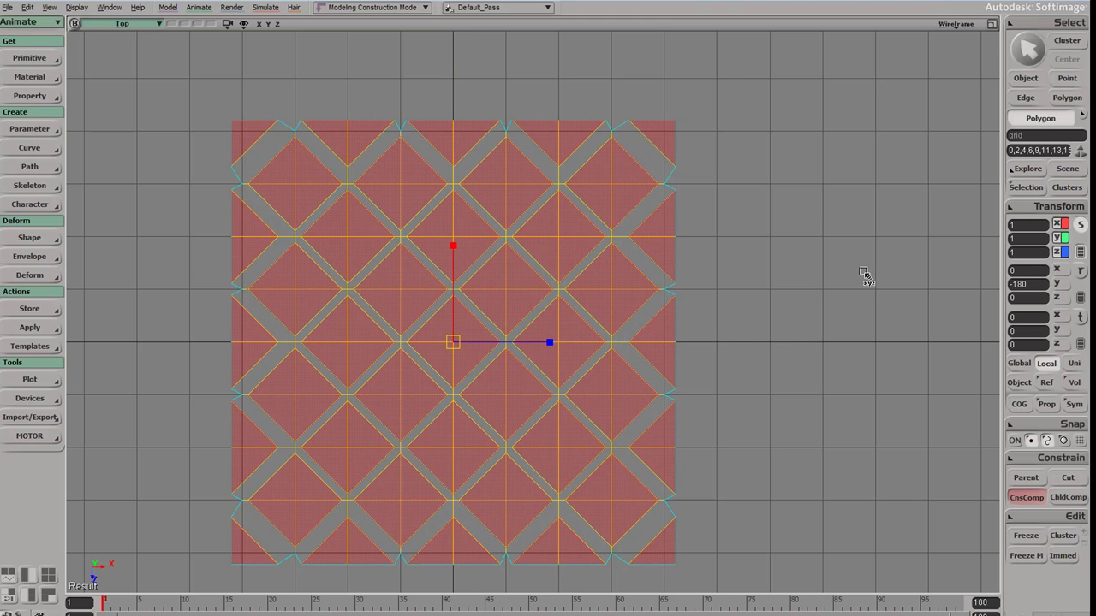
key(s)
drag(421, 220, 480, 208)
middle_drag(479, 208, 626, 176)
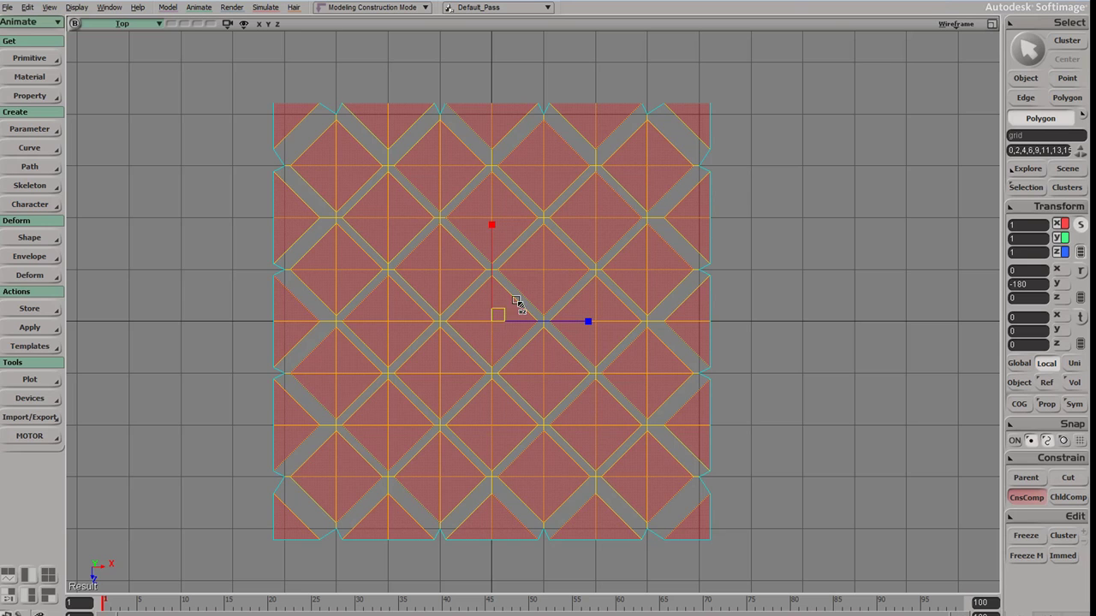
Step: Return to object selection on the mesh and hide the viewport's ground grid
key(ctrl+d)
key(space)
drag(811, 264, 812, 303)
click(471, 247)
key(s)
drag(470, 248, 499, 266)
key(g)
middle_drag(499, 266, 469, 245)
key(s)
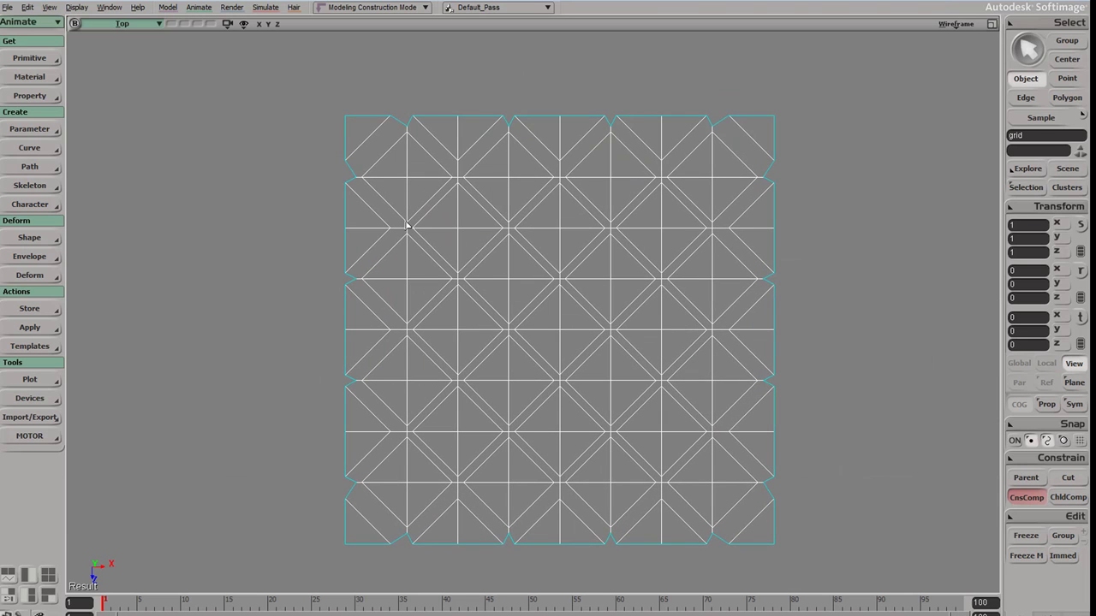
Step: Select the two vertical and two horizontal edge lines nearest the grid's outer border and disconnect the mesh along them
key(e)
click(416, 215)
alt+middle_click(391, 268)
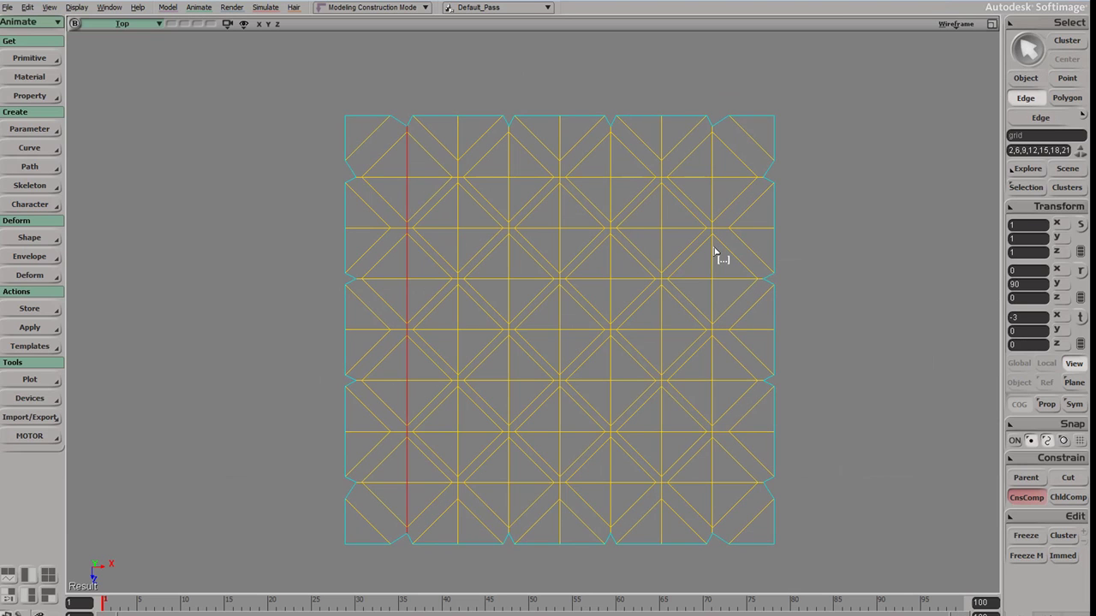
shift+click(721, 252)
alt+shift+middle_click(728, 197)
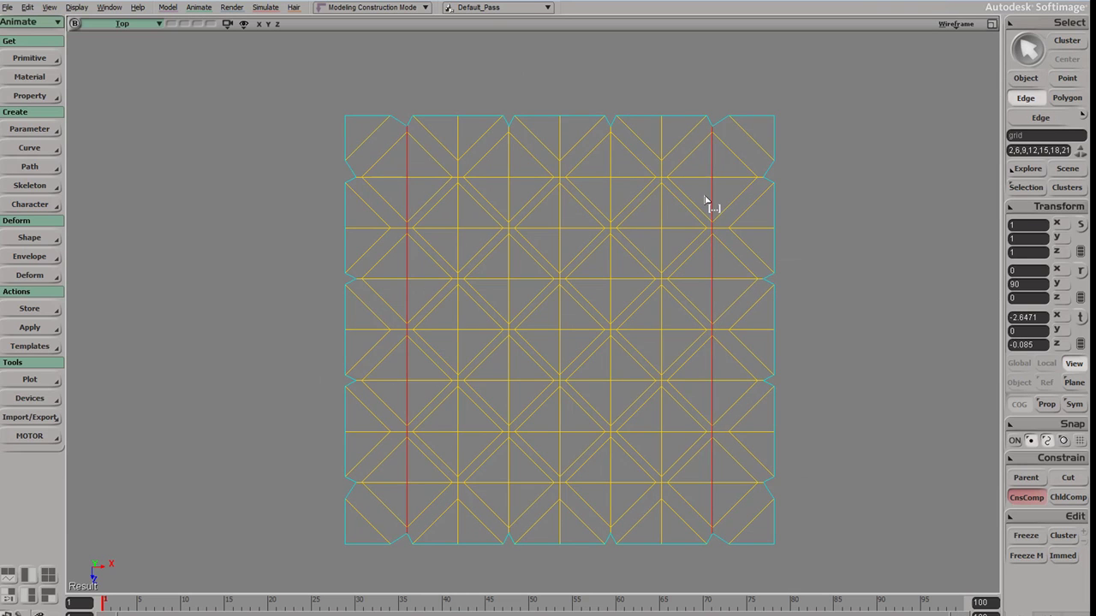
alt+shift+middle_click(630, 177)
alt+shift+middle_click(472, 485)
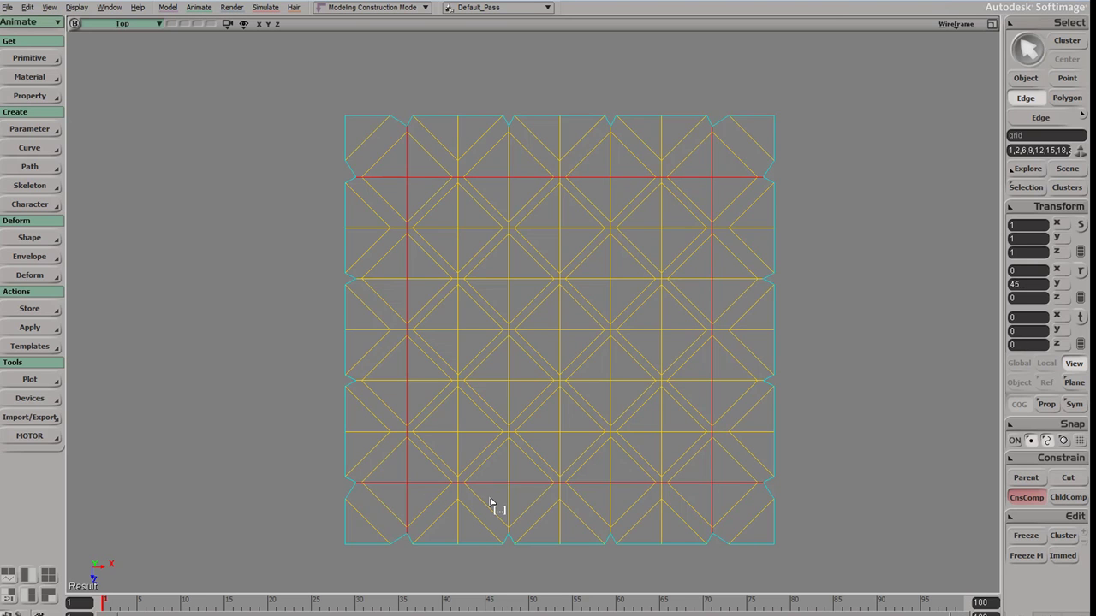
right_click(493, 497)
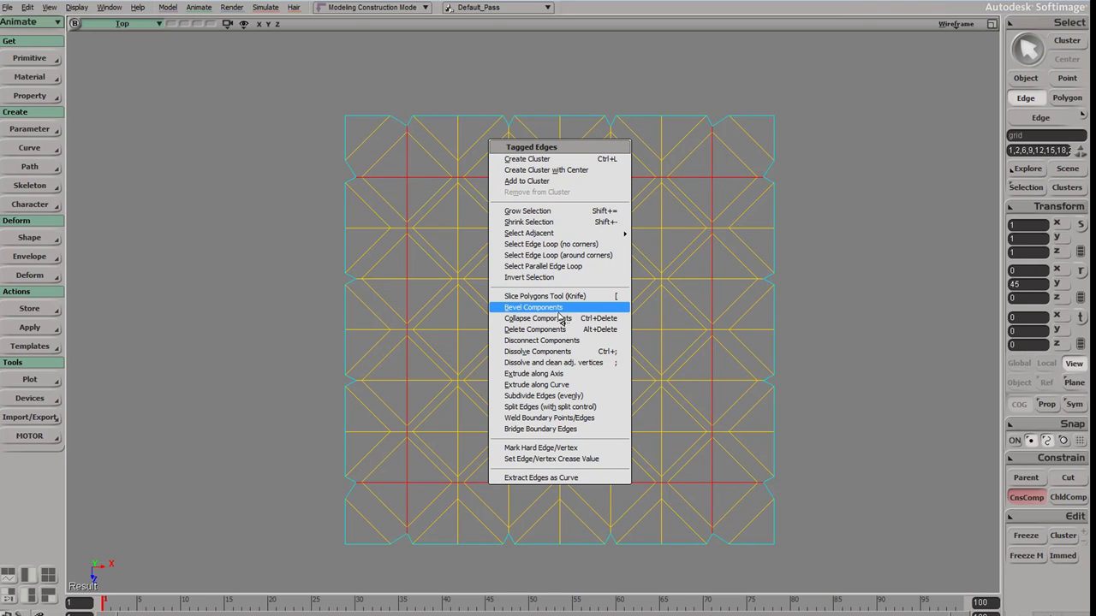
click(561, 345)
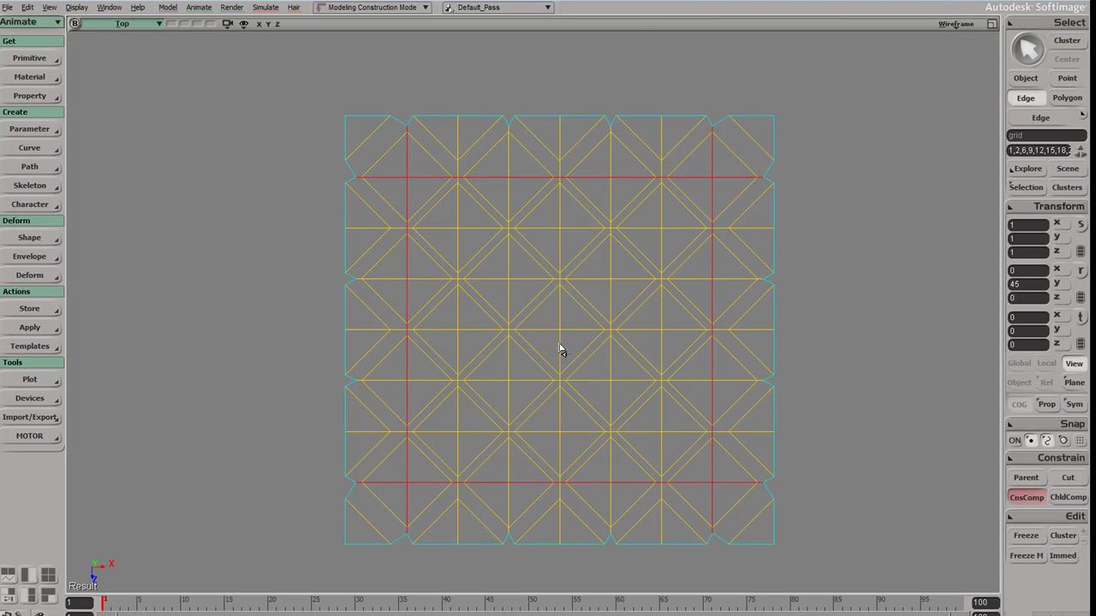
Step: Select the grid's inner square as a polygon island, invert the polygon selection and delete the ragged outer border
key(s)
middle_drag(546, 370, 546, 334)
key(space)
drag(773, 316, 767, 372)
key(y)
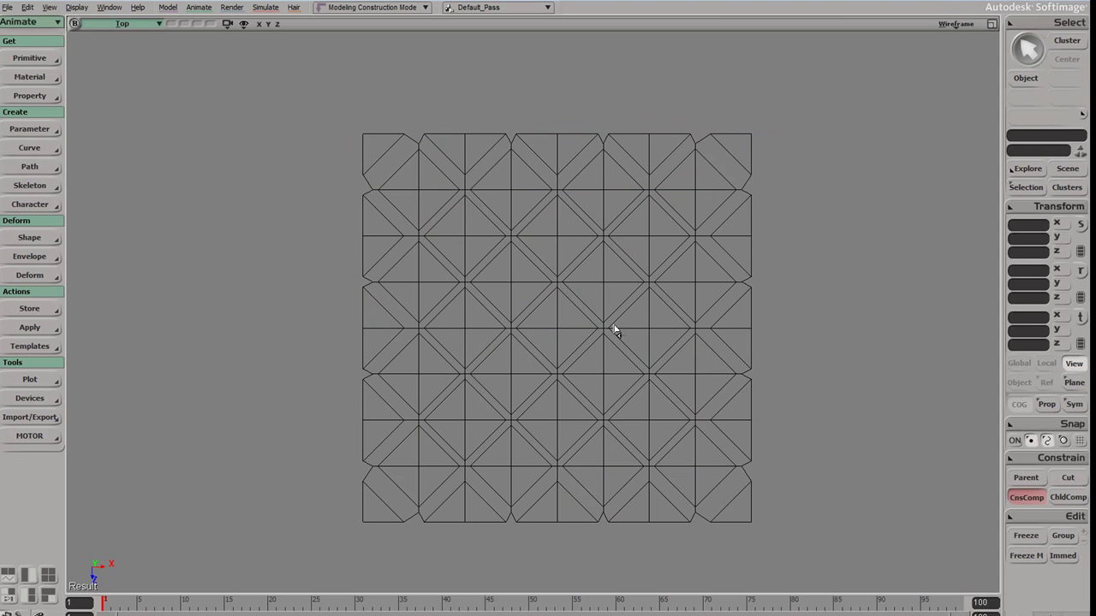
key(u)
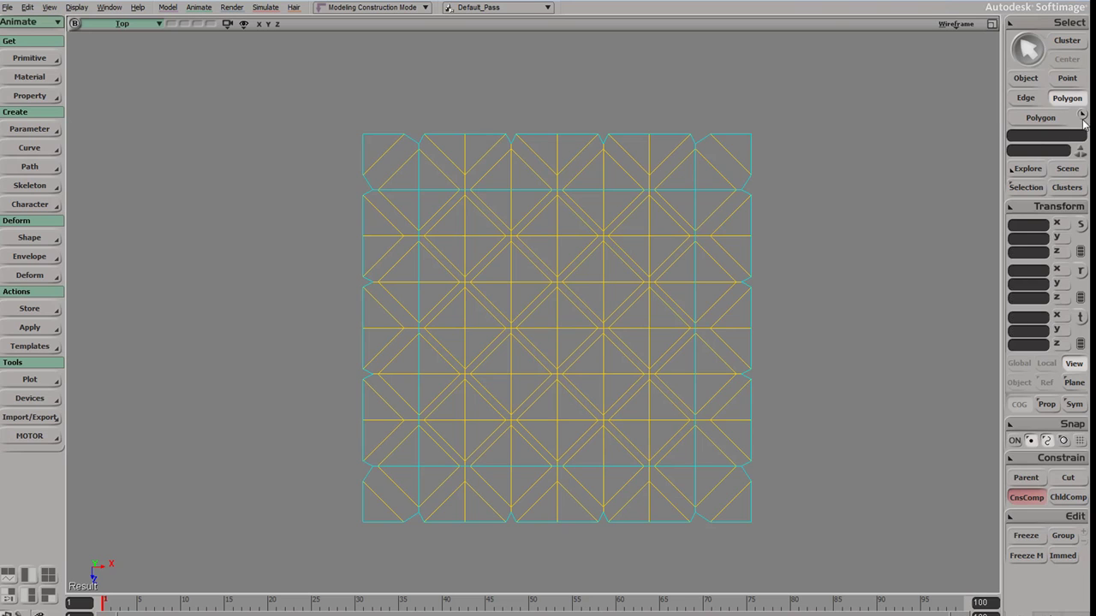
click(1083, 114)
click(1004, 182)
click(568, 341)
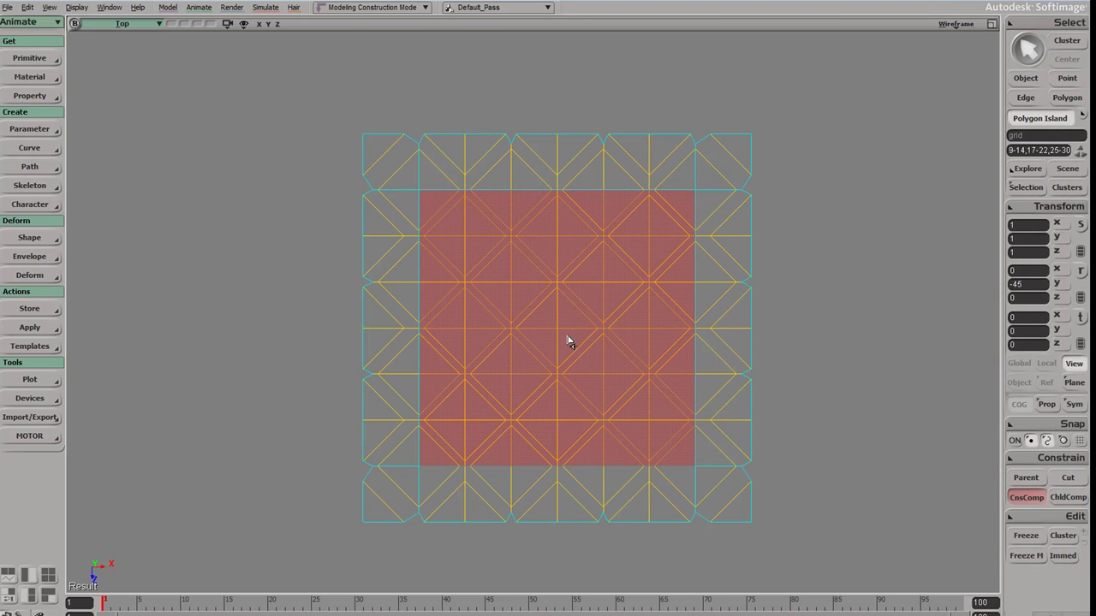
key(u)
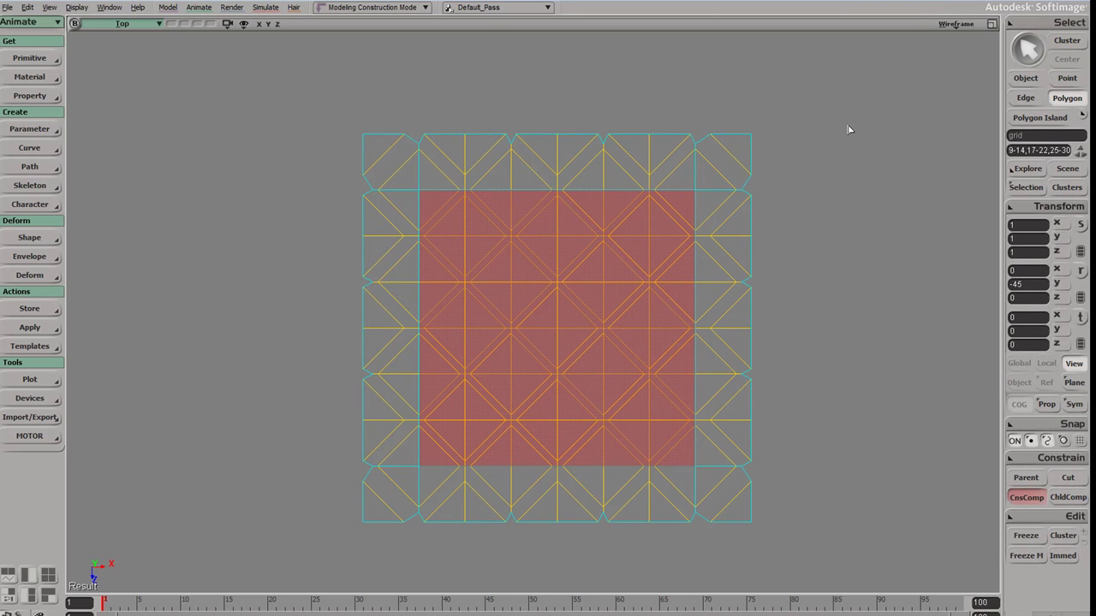
ctrl+drag(865, 89, 176, 524)
key(Delete)
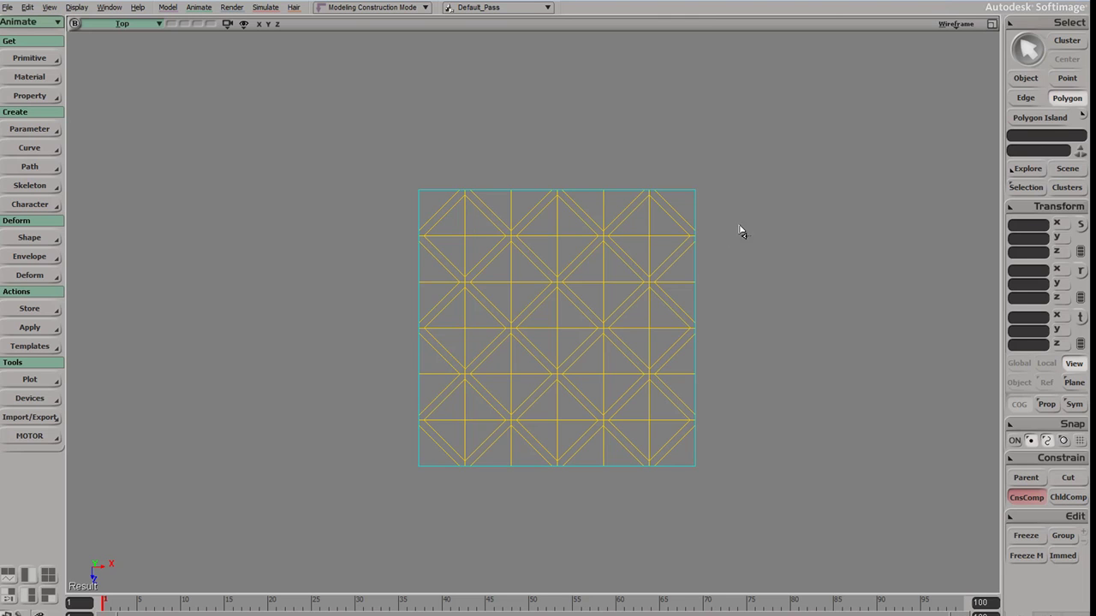
Step: Select all member polygons of the diamond cluster and delete them so that only the narrow strips between them remain
middle_click(619, 296)
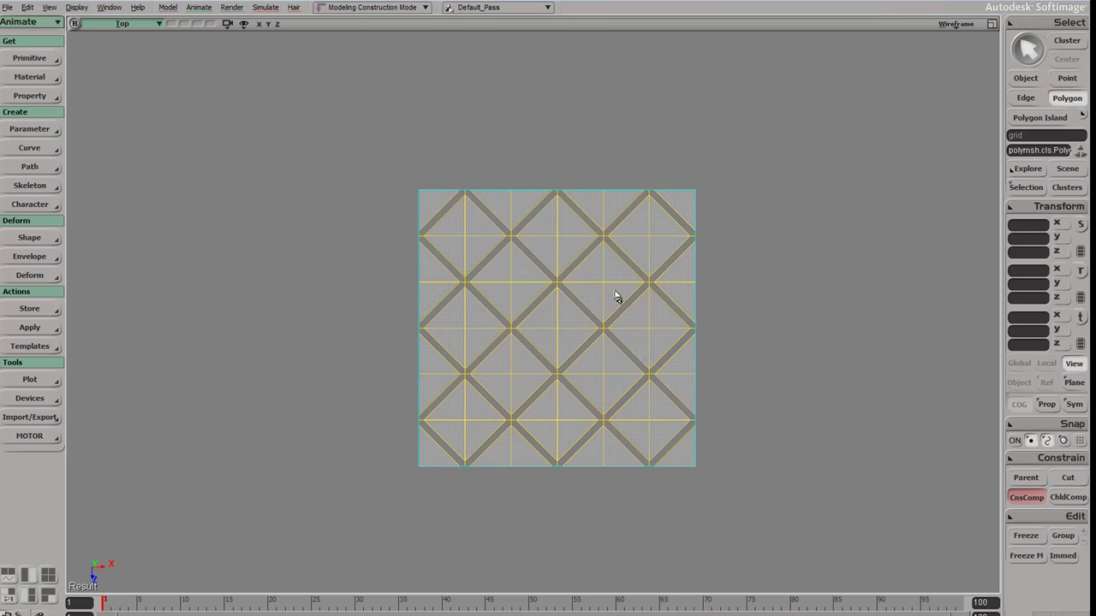
drag(607, 300, 630, 279)
mouse_move(627, 302)
middle_down()
mouse_move(609, 354)
mouse_move(626, 304)
middle_up()
drag(626, 304, 599, 327)
middle_drag(600, 327, 602, 361)
key(ctrl+shift+a)
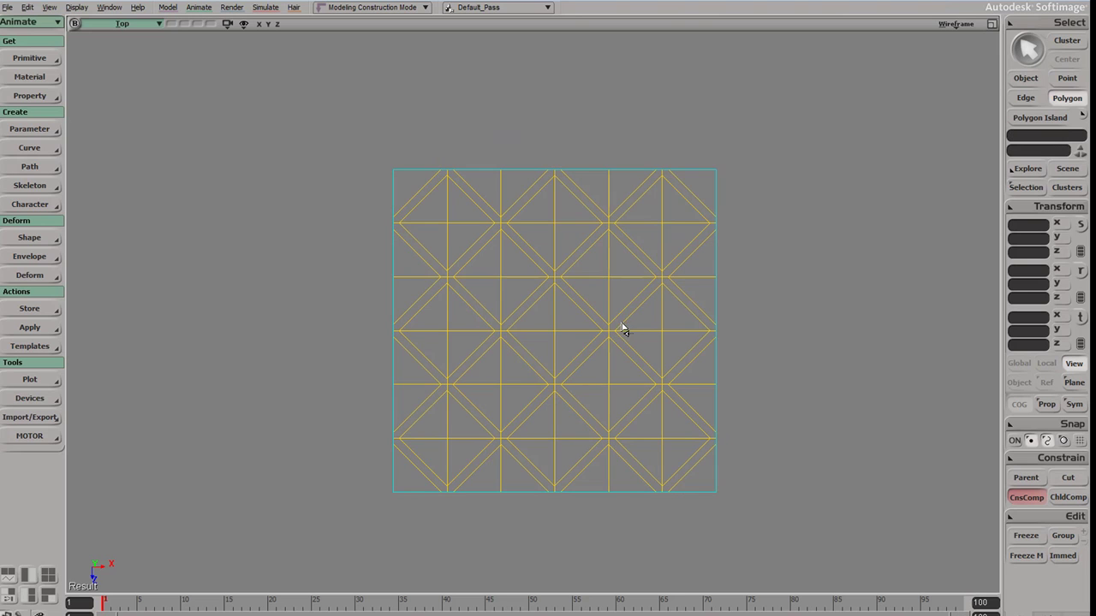
key(ctrl+a)
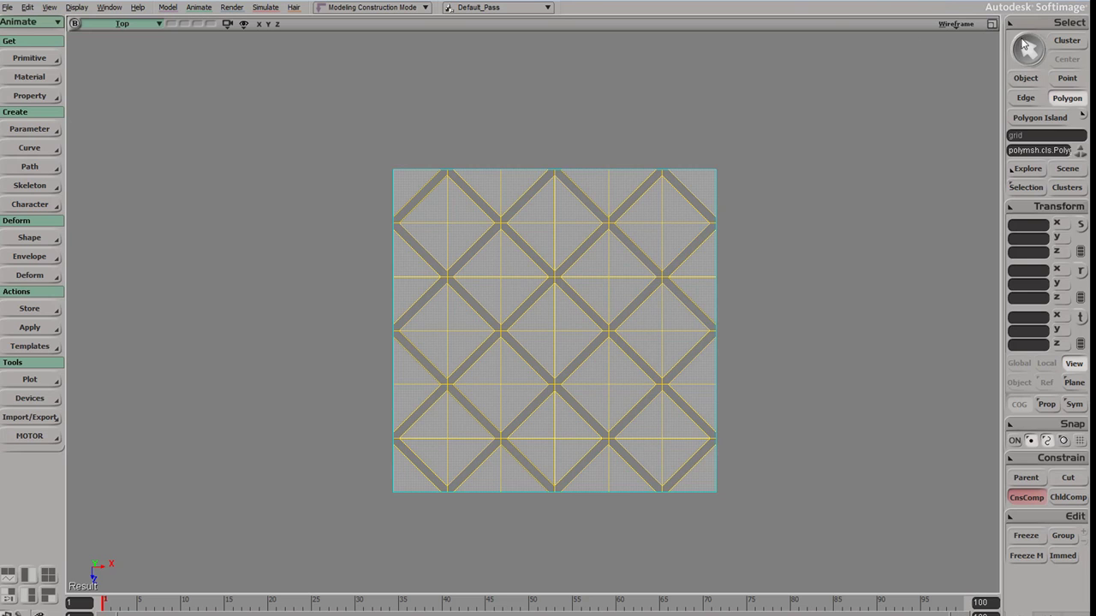
click(1065, 23)
mouse_move(946, 129)
click(931, 229)
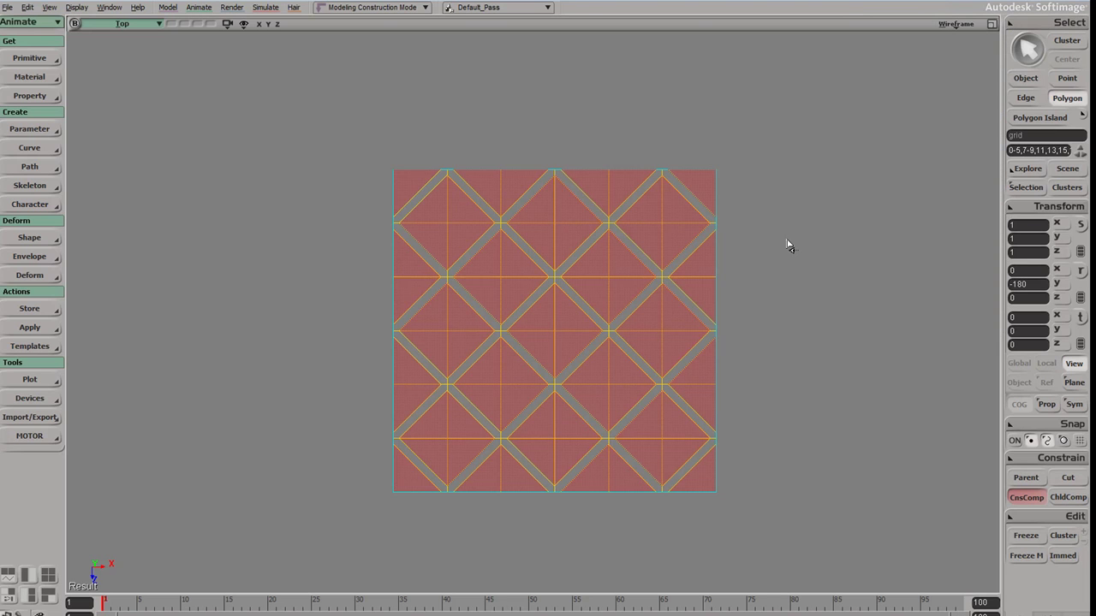
key(Delete)
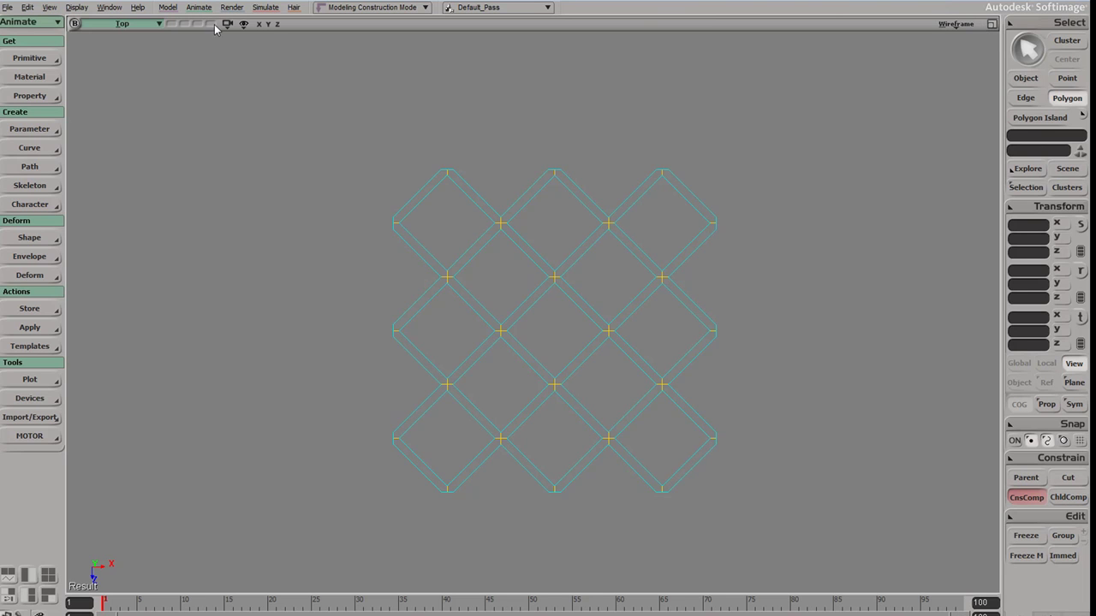
Step: Switch the viewport from Top to the User view and tilt it to show the lattice in perspective
click(157, 23)
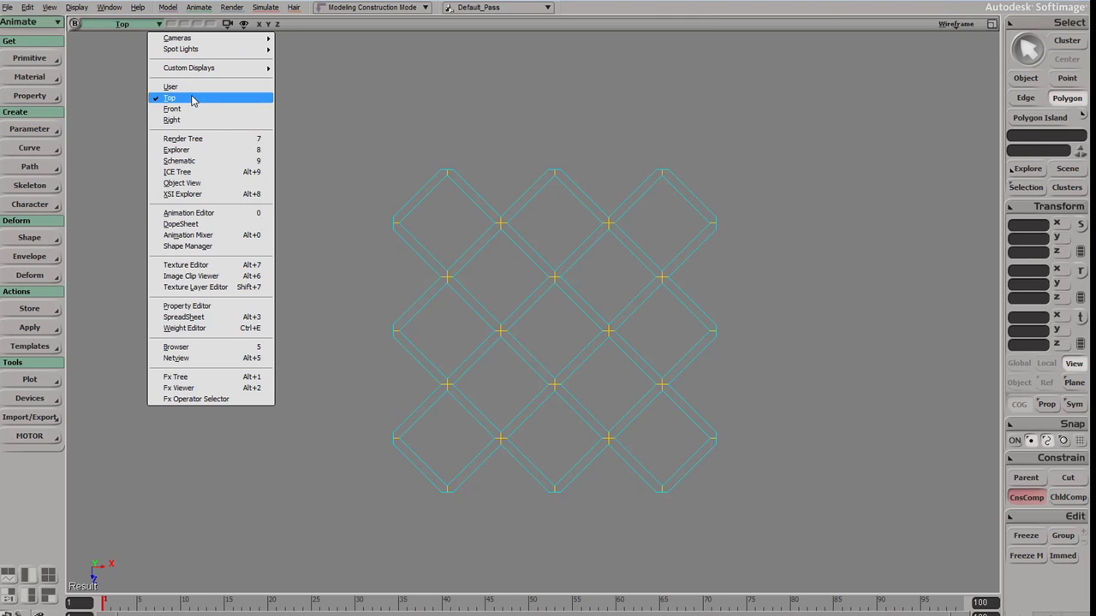
click(186, 96)
click(135, 24)
mouse_move(139, 42)
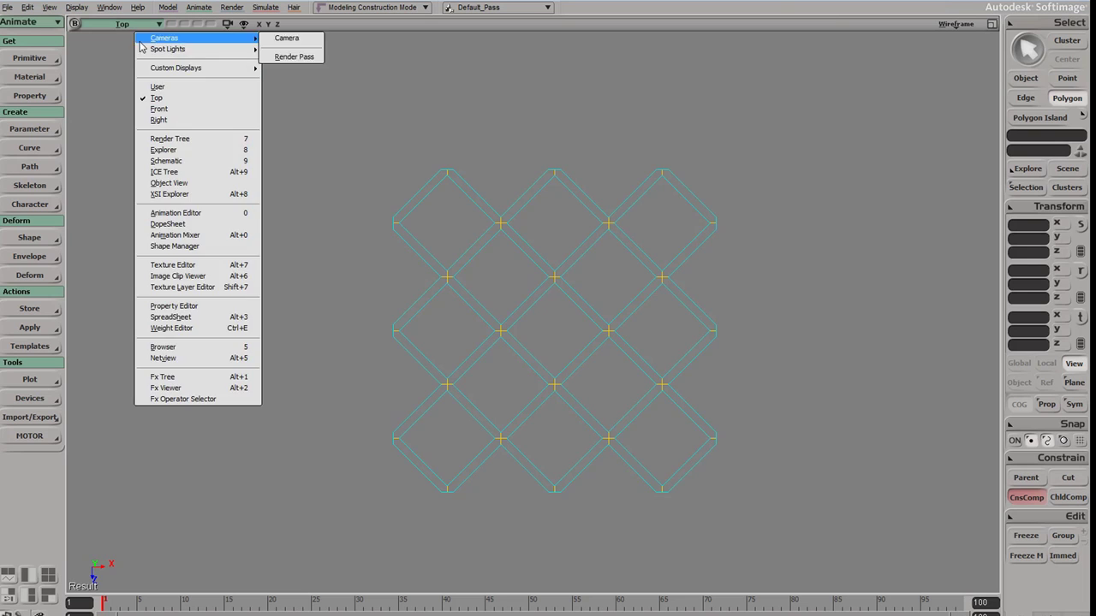
click(158, 86)
middle_drag(641, 256, 584, 243)
key(g)
middle_drag(521, 323, 544, 369)
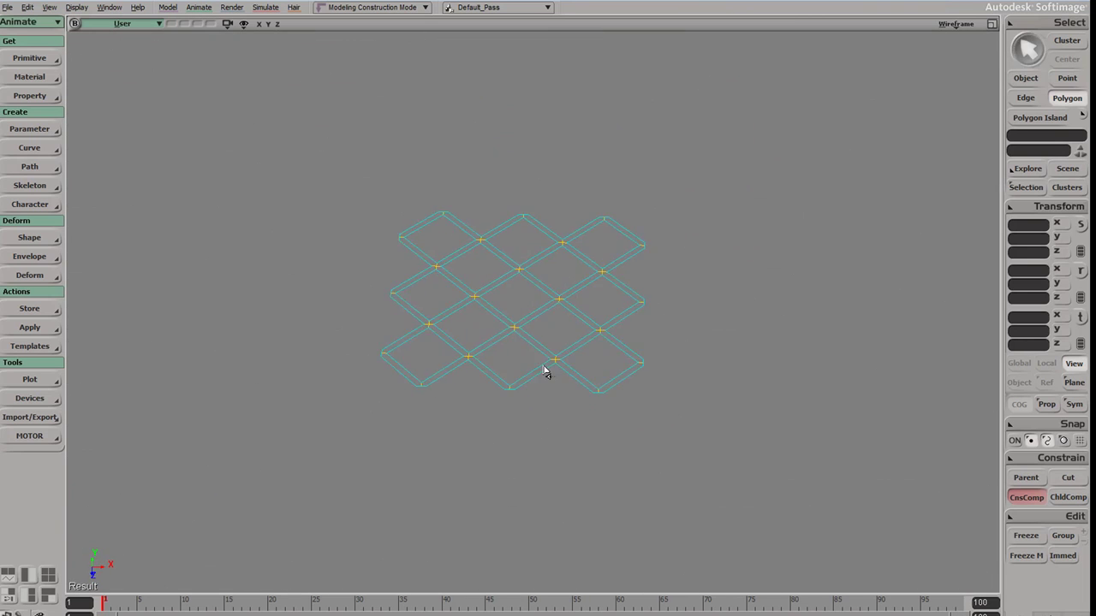
Step: Preview the lattice with subdivision smoothing to check the holes' roundness, and return to the unsmoothed mesh
key(plus)
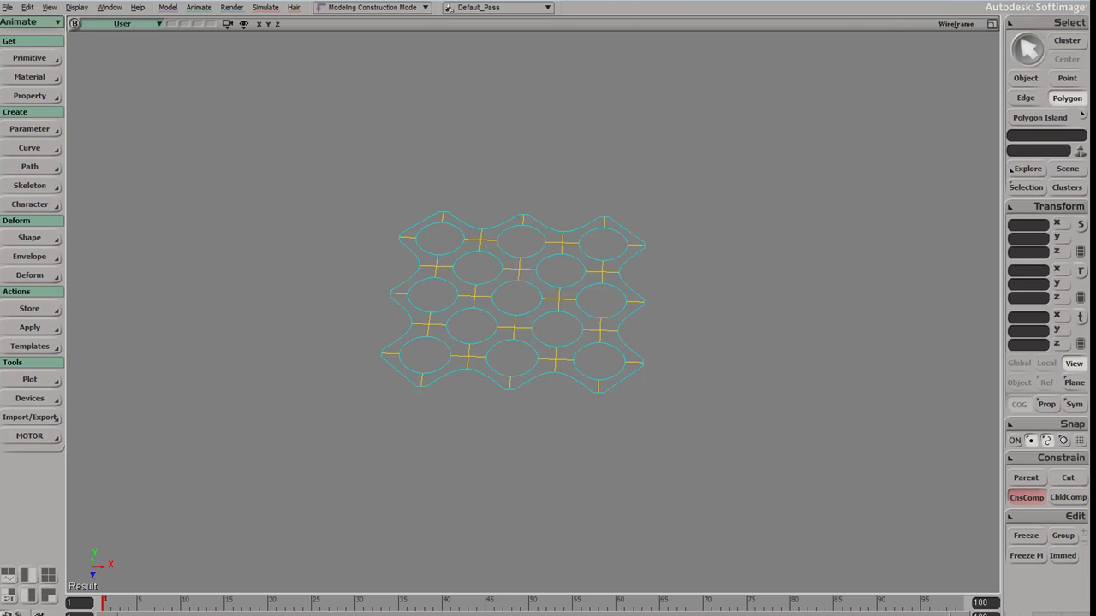
middle_drag(607, 229, 538, 274)
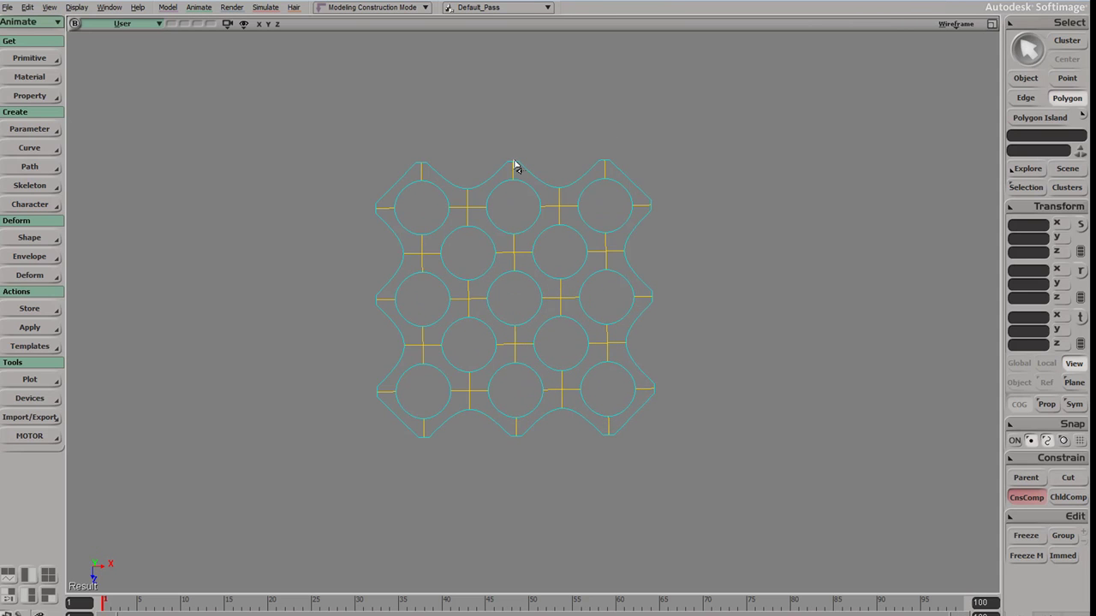
key(KP_Subtract)
key(KP_Subtract)
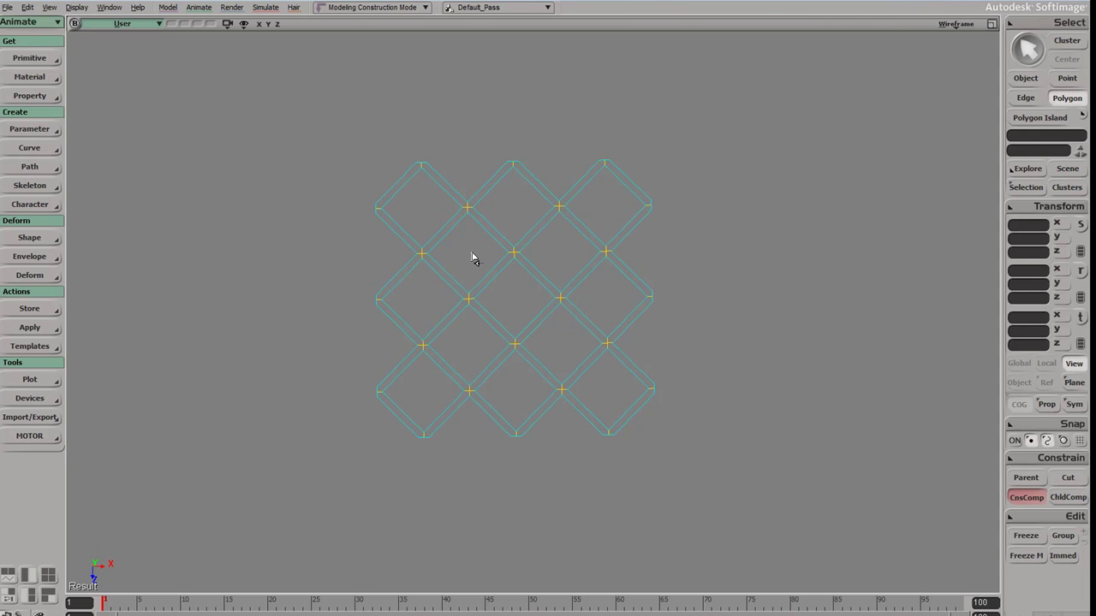
Step: Select the lattice object, duplicate it and move the copy about 6.02 units along global X, against the original's edge
key(space)
drag(737, 162, 752, 262)
click(569, 317)
middle_drag(569, 329, 591, 386)
key(s)
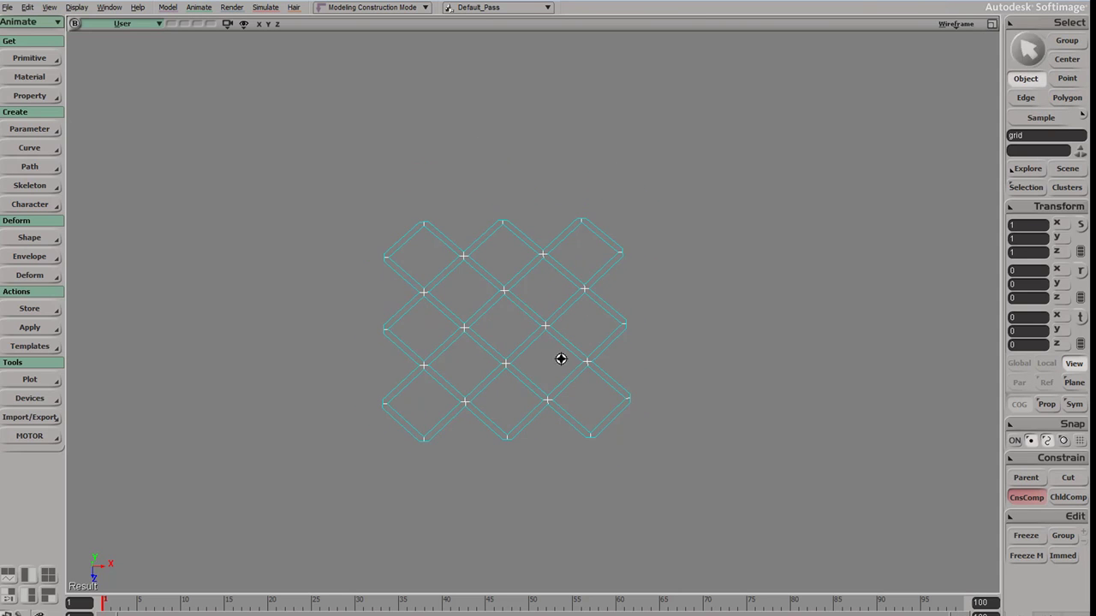
right_drag(560, 357, 584, 145)
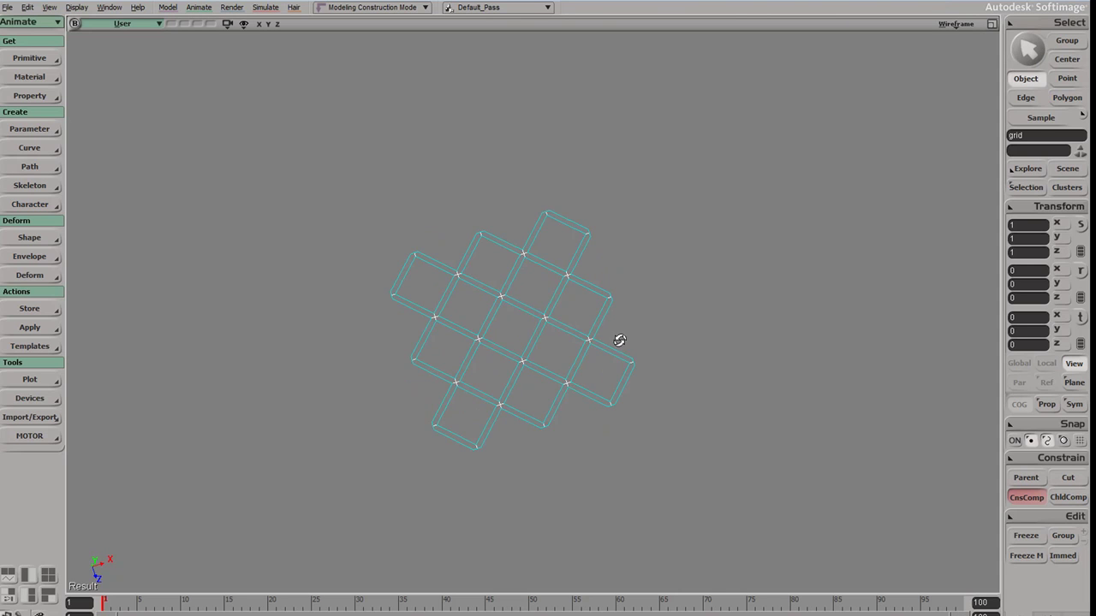
middle_drag(620, 340, 601, 227)
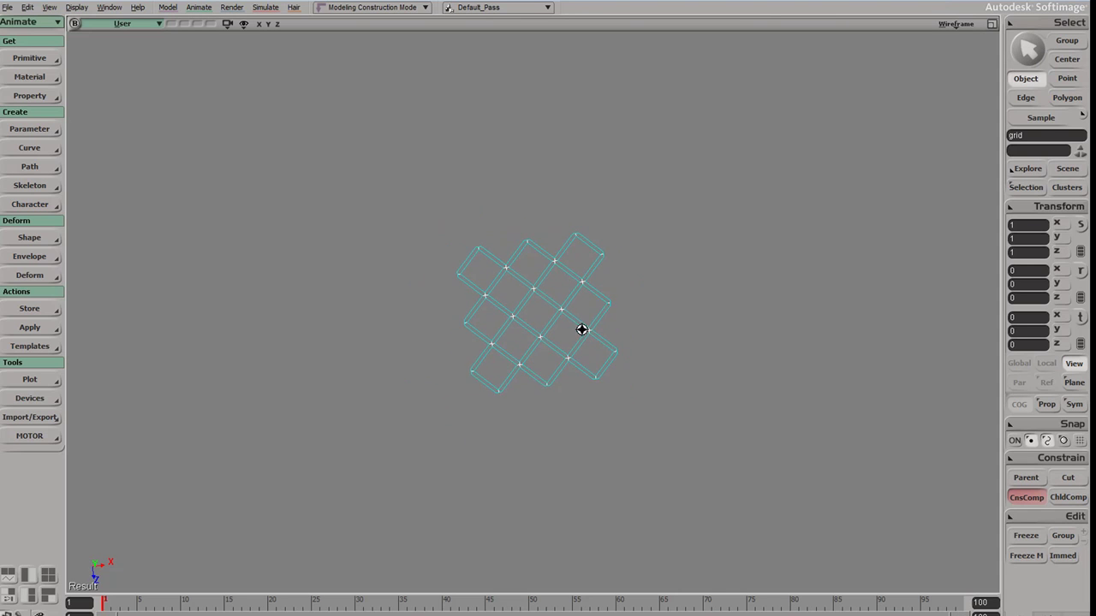
middle_drag(582, 329, 521, 289)
key(v)
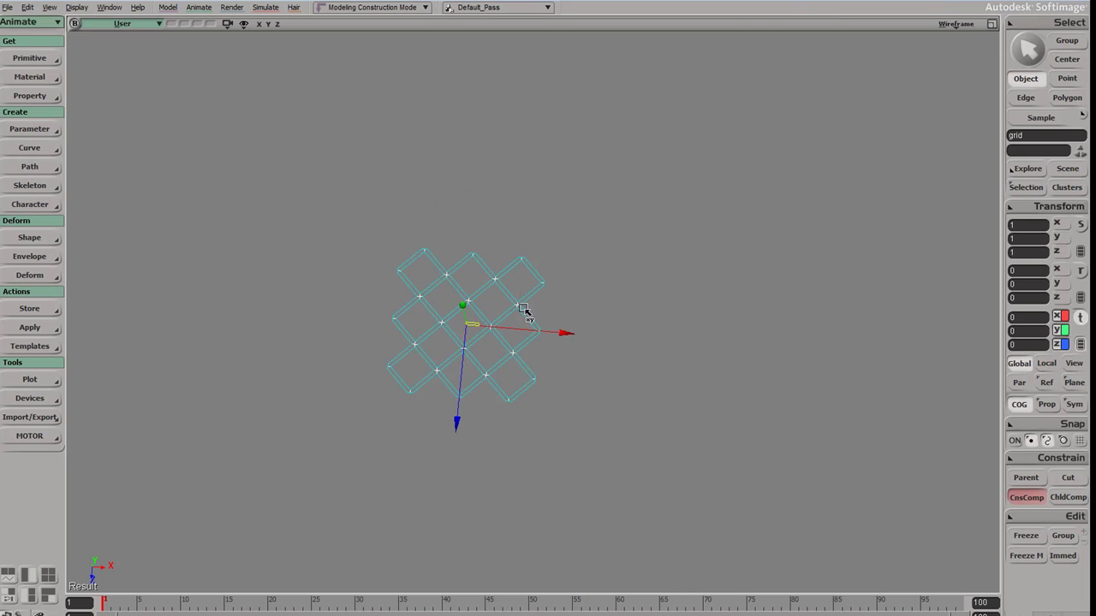
key(ctrl+d)
drag(565, 333, 710, 355)
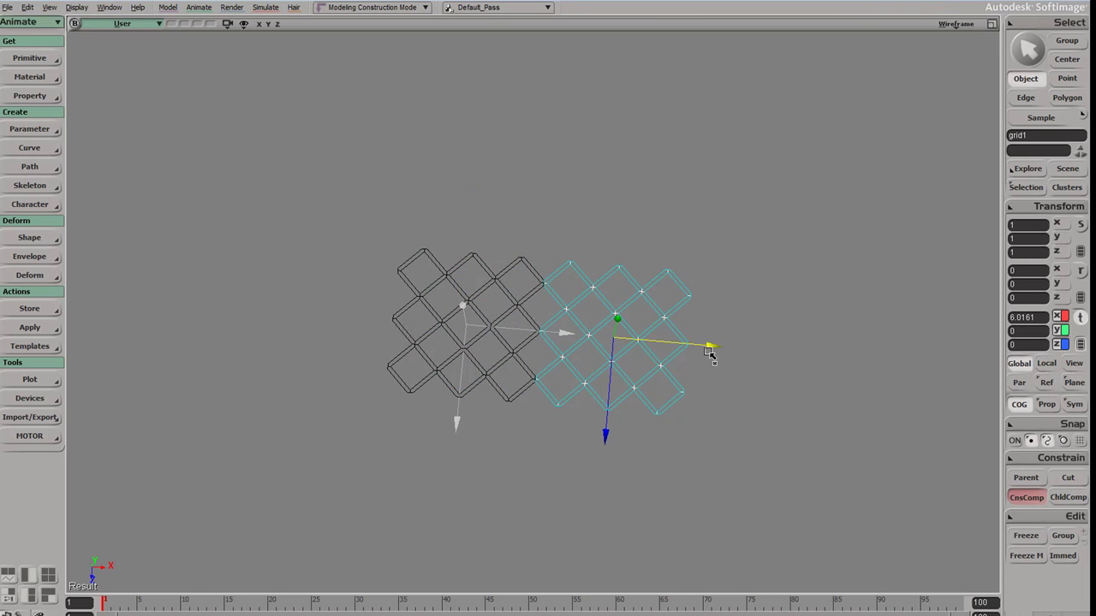
Step: Duplicate the lattice tile four more times with the same X offset to form a continuous row of six
key(ctrl+d)
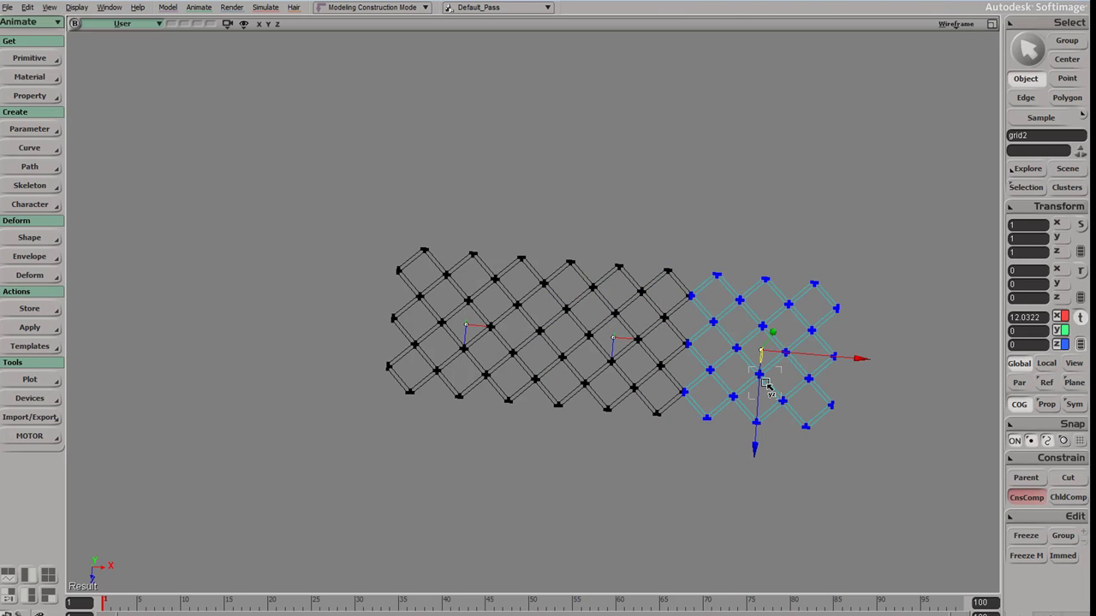
key(ctrl+d)
key(ctrl+d)
key(s)
middle_drag(750, 380, 775, 344)
drag(775, 343, 702, 340)
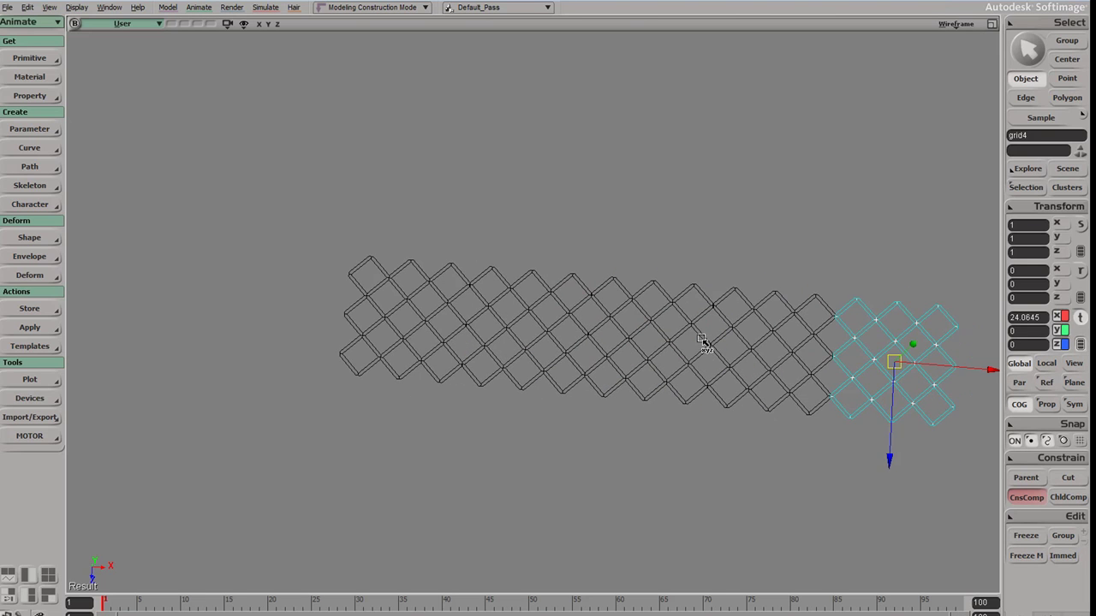
key(ctrl+d)
key(s)
middle_drag(697, 379, 726, 353)
drag(759, 332, 710, 331)
Step: Select all six tiles, duplicate the row and move the copy about -6.01 units along global Z, against the first row
key(space)
drag(875, 299, 379, 402)
key(s)
drag(486, 375, 460, 359)
middle_drag(461, 359, 457, 381)
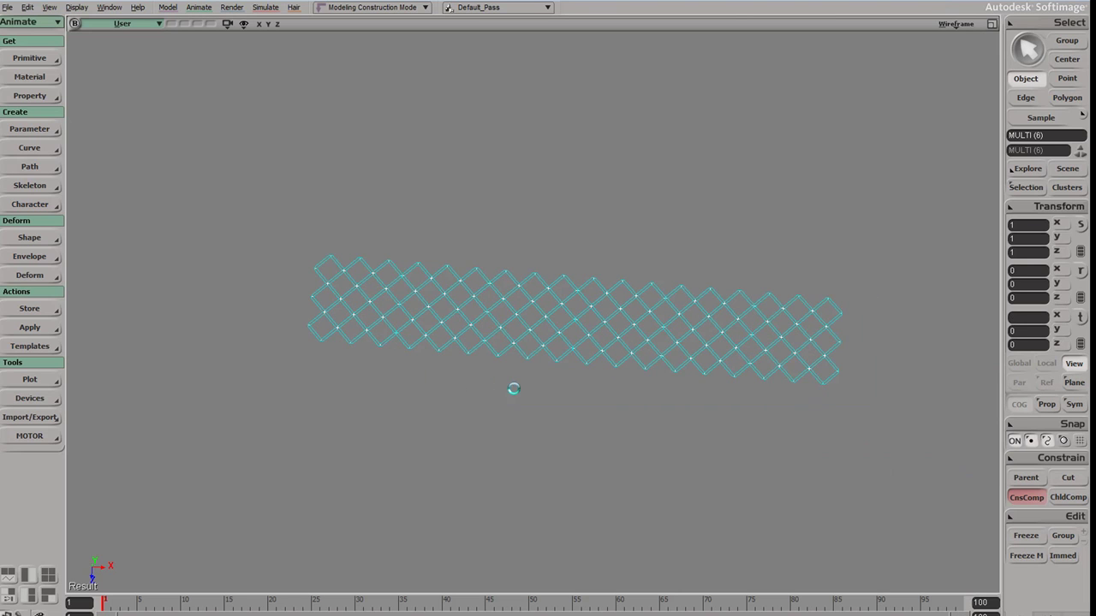
key(ctrl+d)
drag(568, 411, 584, 323)
key(s)
drag(622, 243, 540, 266)
mouse_move(509, 349)
middle_down()
mouse_move(414, 482)
mouse_move(520, 330)
middle_up()
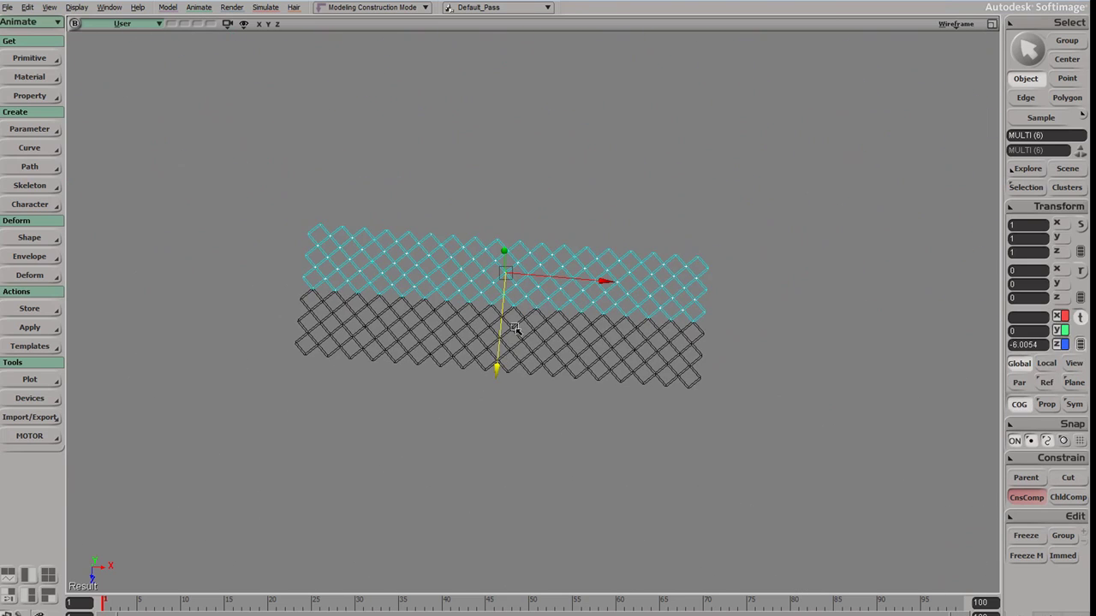
Step: Duplicate the row three more times with the same Z offset to make five rows, and clear the selection
key(ctrl+d)
key(ctrl+d)
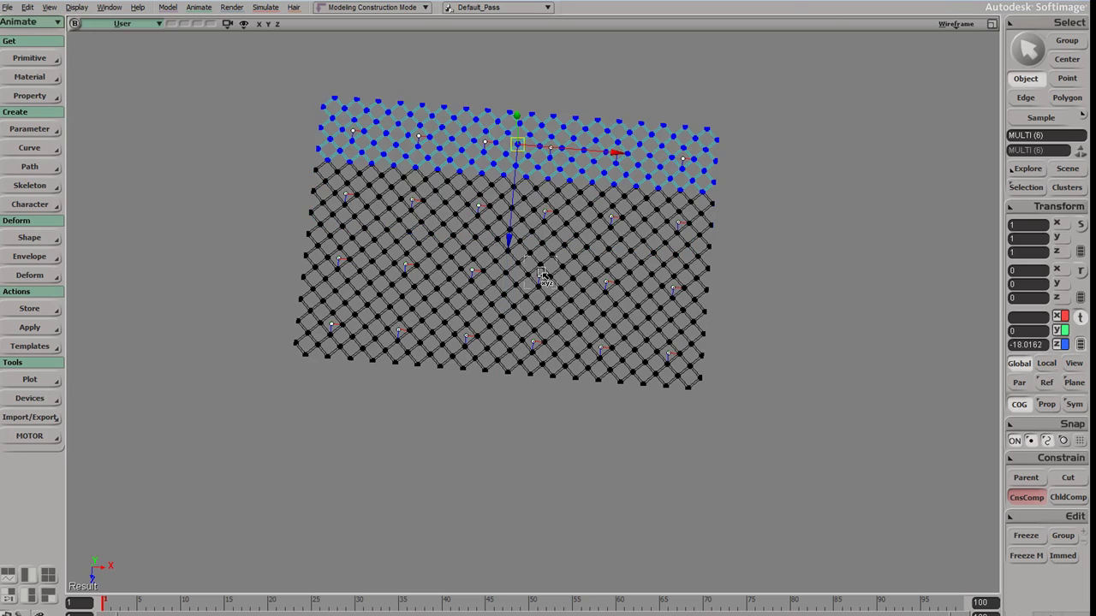
key(ctrl+d)
middle_drag(498, 270, 528, 228)
mouse_move(528, 228)
right_down()
mouse_move(540, 256)
mouse_move(526, 232)
mouse_move(532, 239)
right_up()
middle_drag(532, 239, 553, 243)
key(space)
click(765, 235)
drag(538, 231, 560, 276)
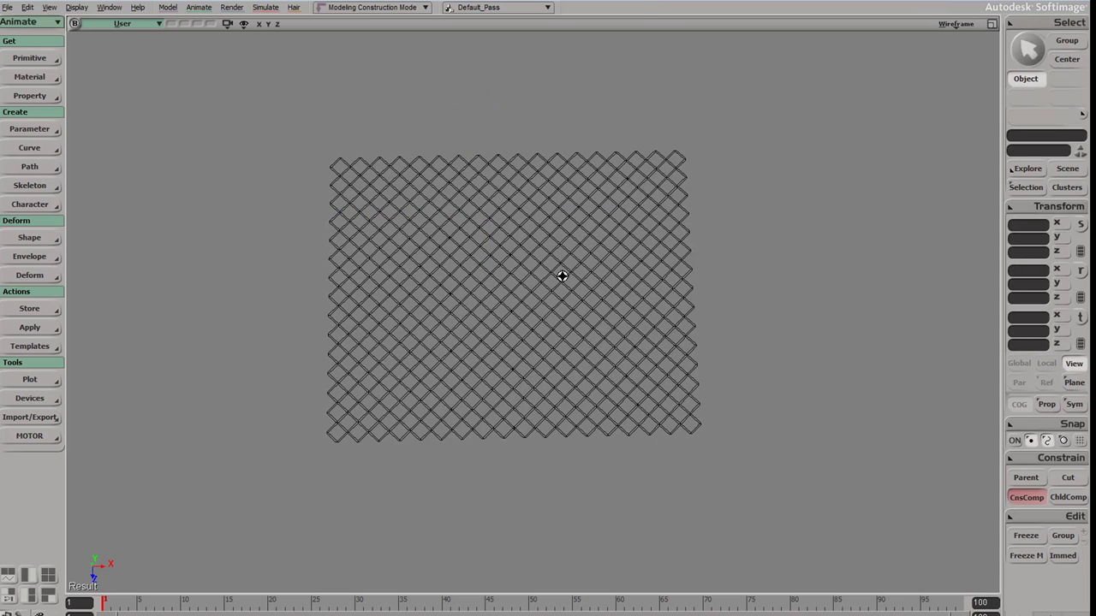
Step: Select all 30 lattice tiles and merge them into a single polygon mesh
key(space)
mouse_move(796, 127)
mouse_down()
mouse_move(568, 464)
mouse_move(248, 486)
mouse_up()
drag(485, 323, 471, 303)
key(space)
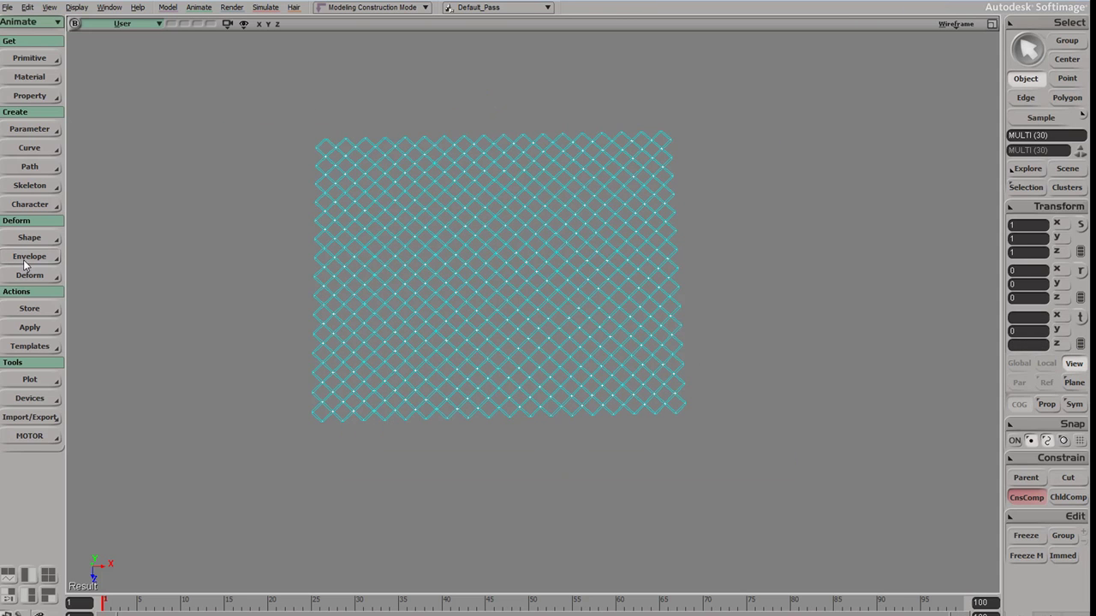
key(1)
click(31, 205)
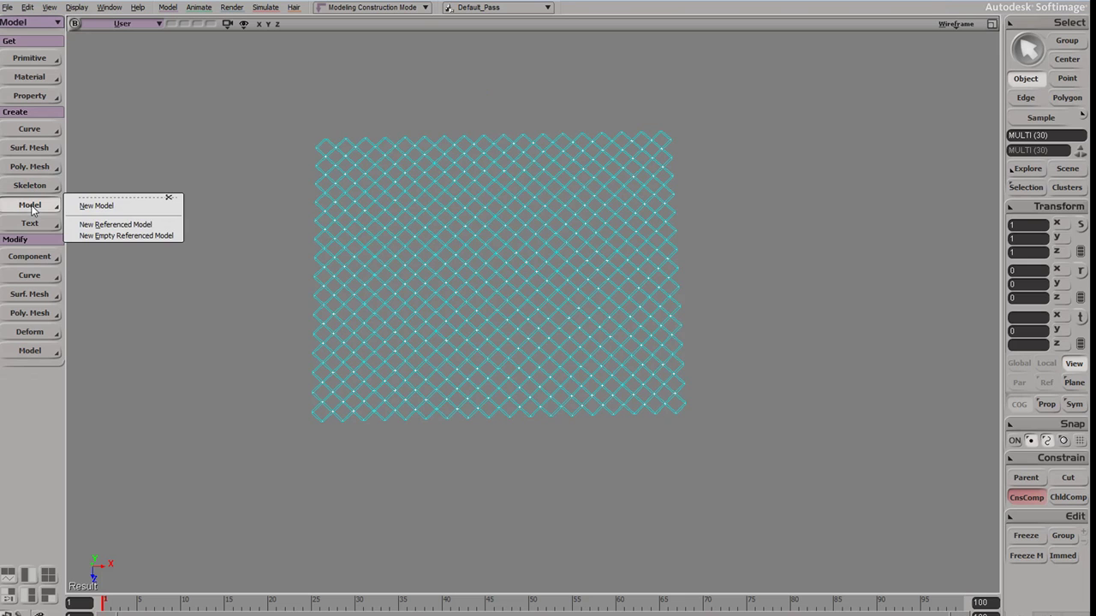
click(29, 168)
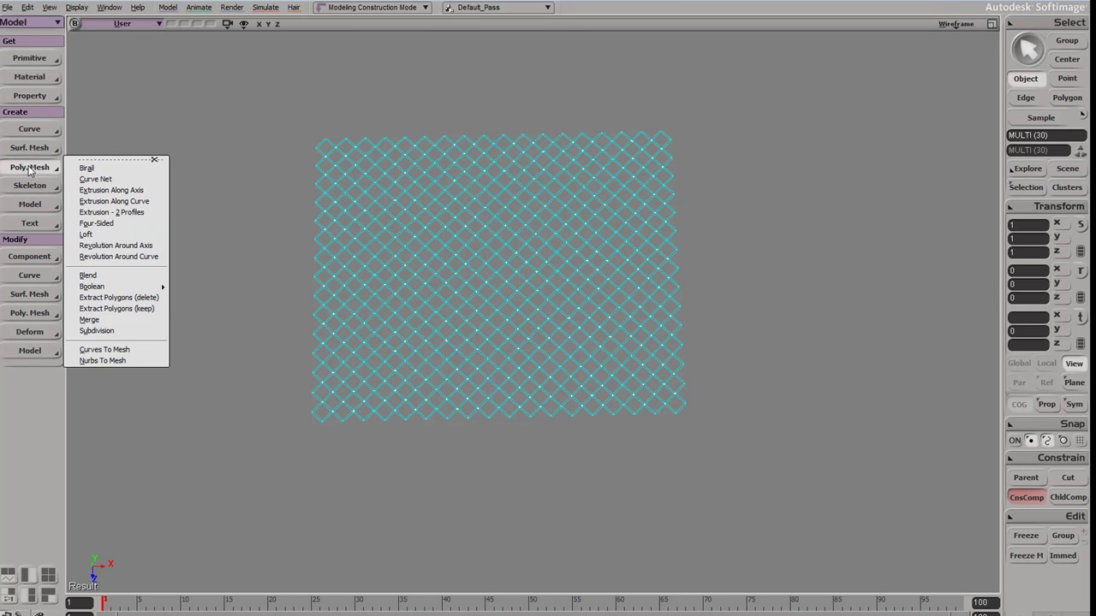
click(110, 321)
Step: Move the merged mesh about 32.35 units along Z, clear of the original tiles
key(s)
middle_drag(348, 305, 420, 215)
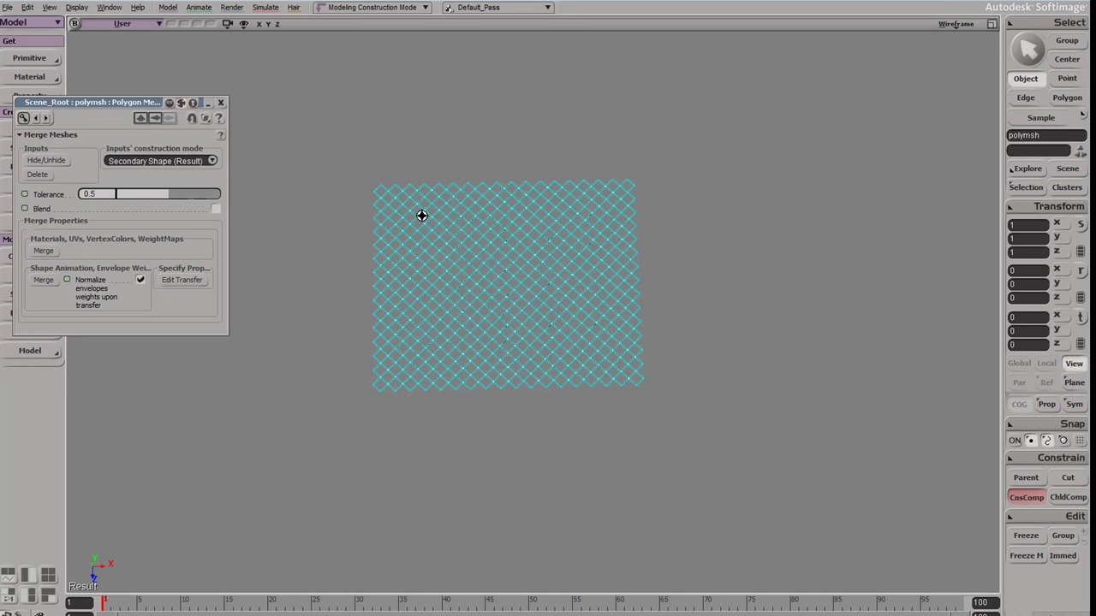
right_drag(443, 291, 450, 340)
key(v)
drag(511, 375, 506, 611)
Step: Raise the merged mesh's subdivision level to round its diamond openings, and check the hole pattern across the panel
key(s)
drag(544, 431, 556, 229)
middle_drag(555, 230, 386, 450)
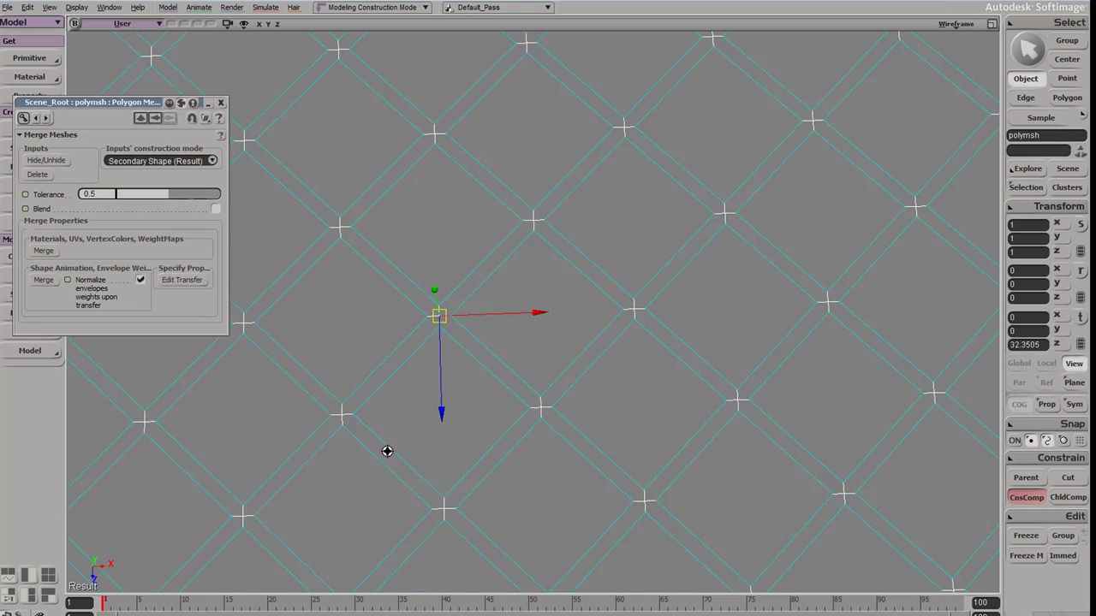
middle_drag(506, 343, 591, 154)
key(KP_Add)
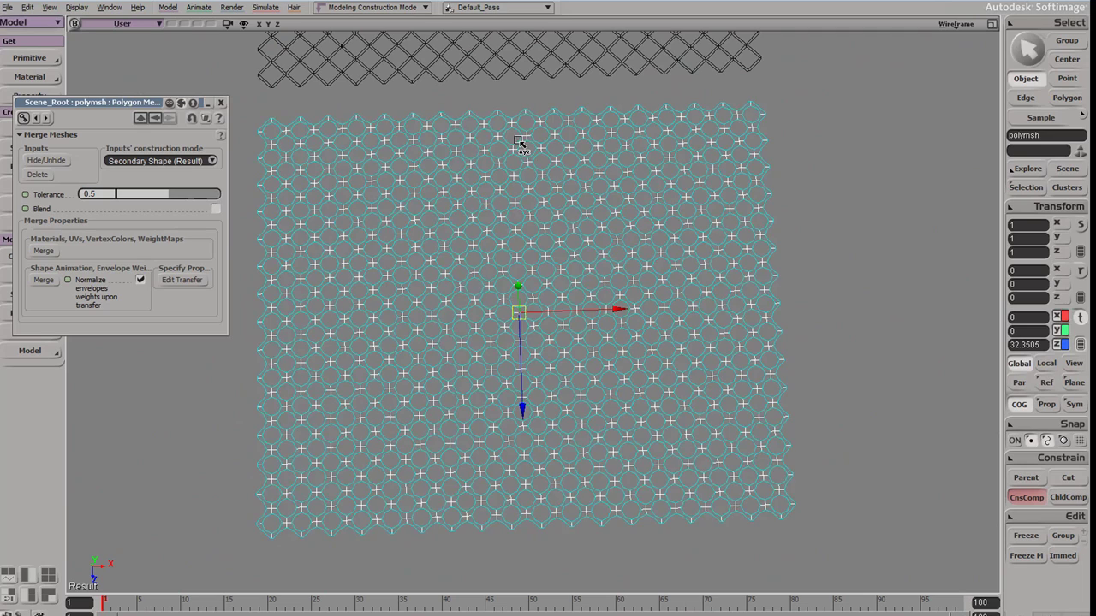
key(space)
key(s)
drag(646, 222, 663, 189)
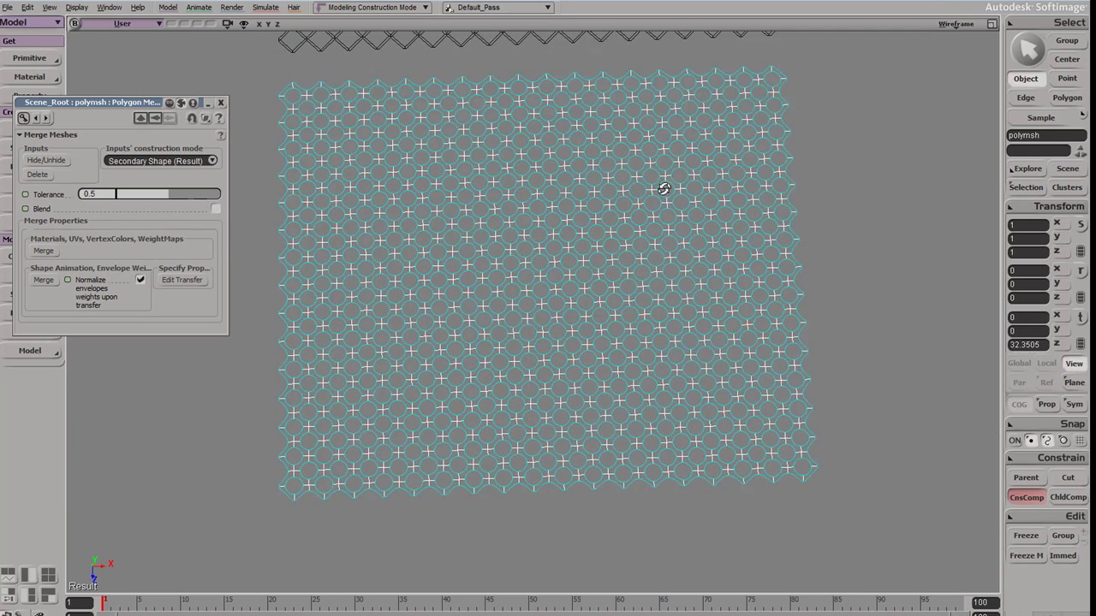
key(s)
right_drag(594, 287, 616, 294)
mouse_move(617, 295)
mouse_down()
mouse_move(659, 264)
mouse_move(583, 271)
mouse_move(596, 321)
mouse_move(626, 225)
mouse_move(616, 156)
mouse_move(592, 311)
mouse_move(623, 296)
mouse_up()
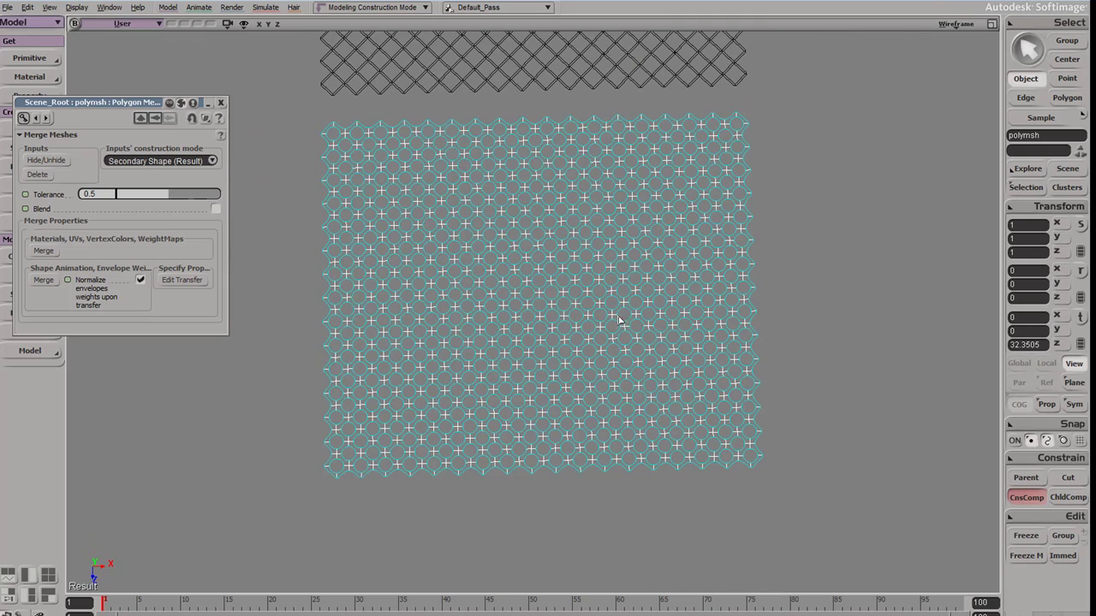
Step: Select all polygons of the merged mesh and extrude them along Y to give the panel thickness, and return to object selection
key(y)
drag(834, 108, 294, 548)
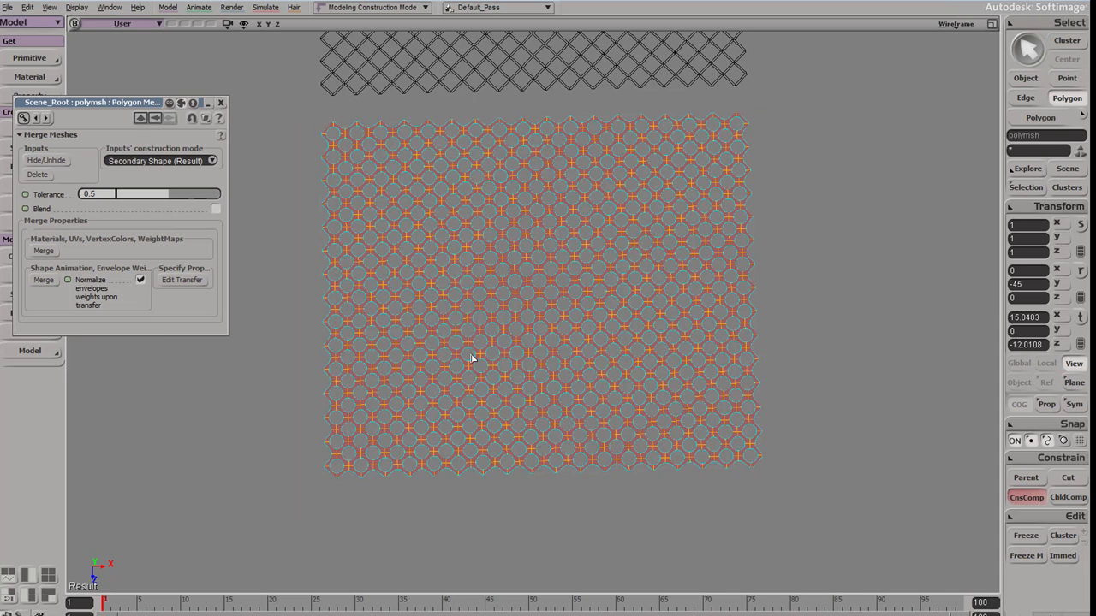
key(v)
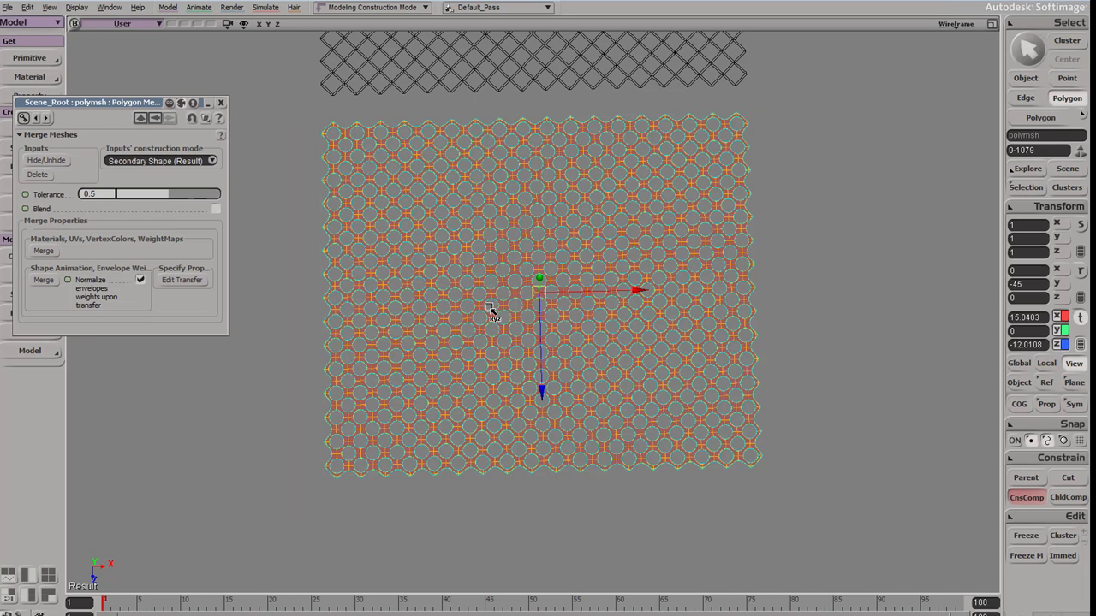
drag(492, 306, 533, 130)
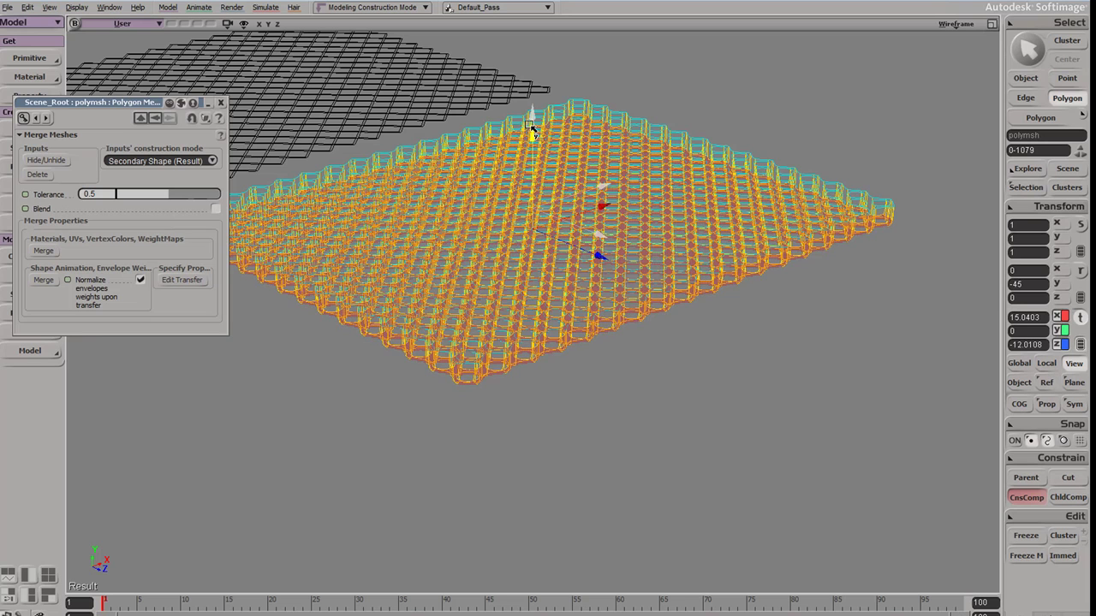
click(728, 106)
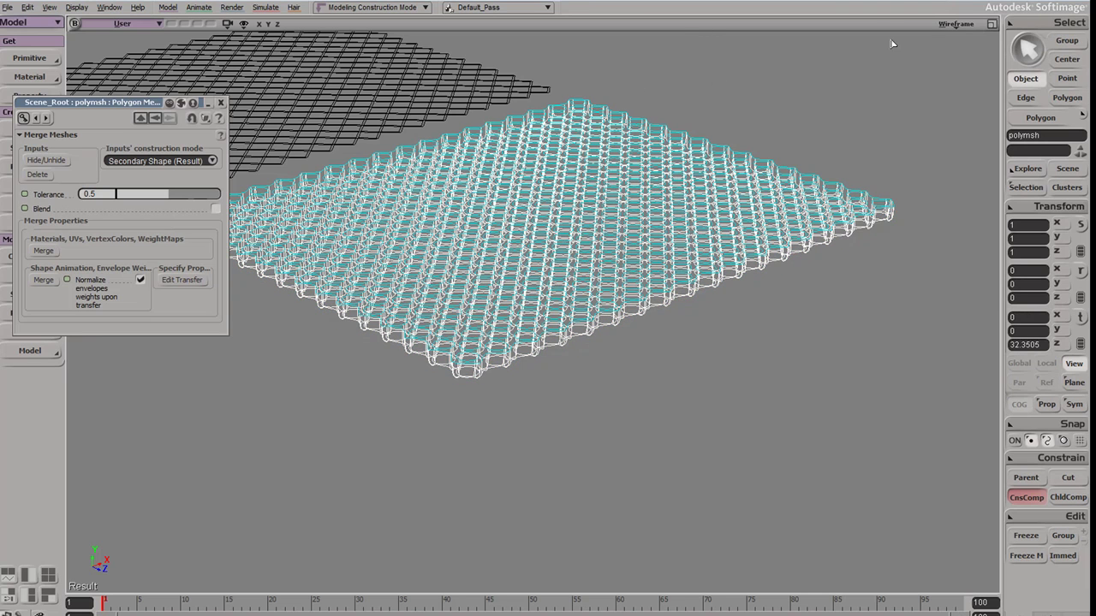
Step: Switch the viewport to shaded display, clear the selection and examine the round holes of the thickened panel
click(952, 24)
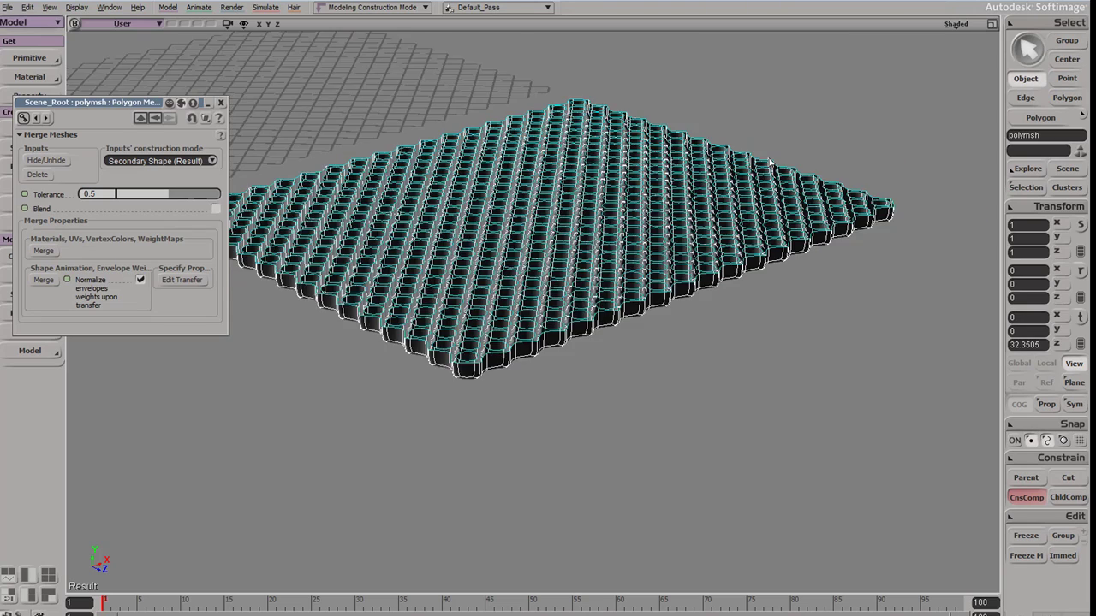
key(s)
right_drag(712, 184, 679, 305)
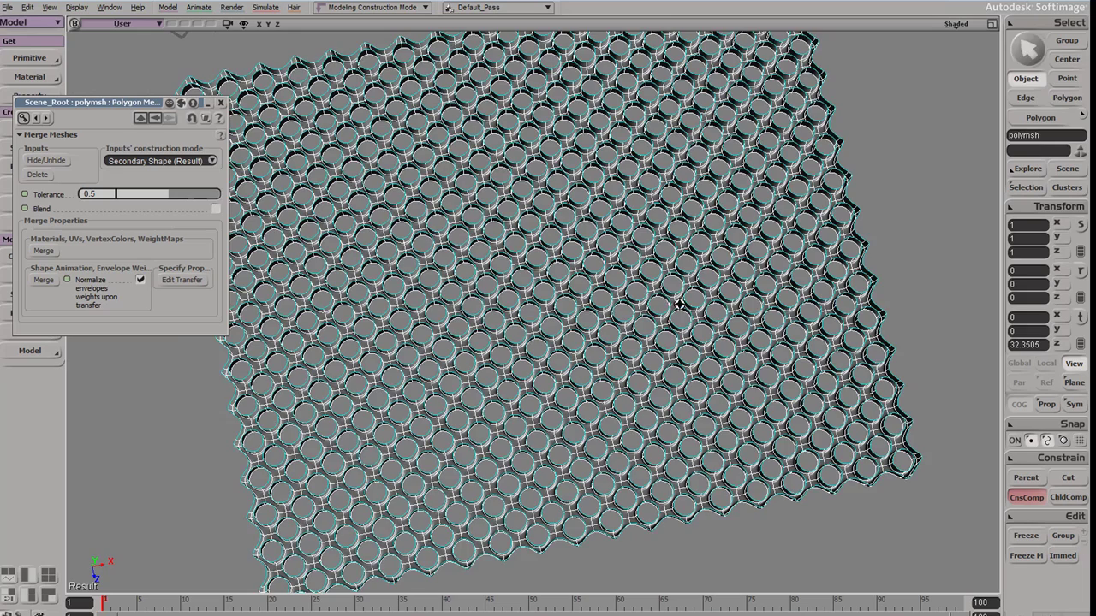
click(915, 222)
key(s)
mouse_move(660, 247)
right_down()
mouse_move(704, 247)
mouse_move(725, 288)
right_up()
middle_drag(724, 288, 502, 274)
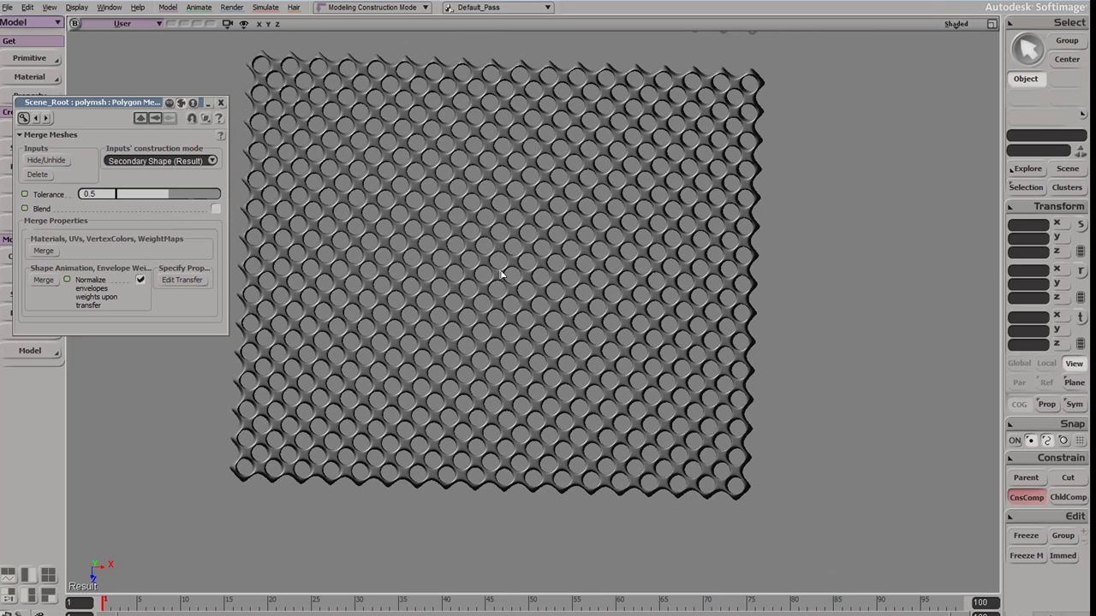